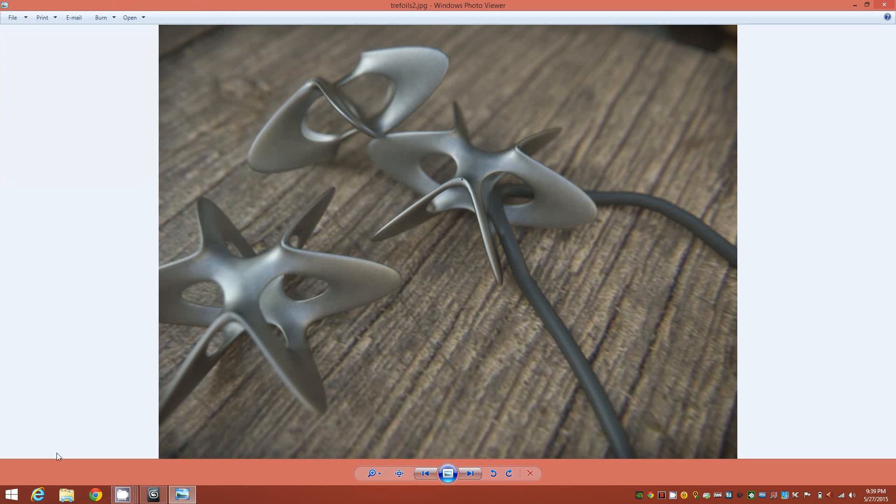
Switch to 3ds Max and create a cylinder at the grid centre, about 15.2 cm in radius and 24.9 cm high.
{"action": "left_click", "coordinate": [154, 494]}
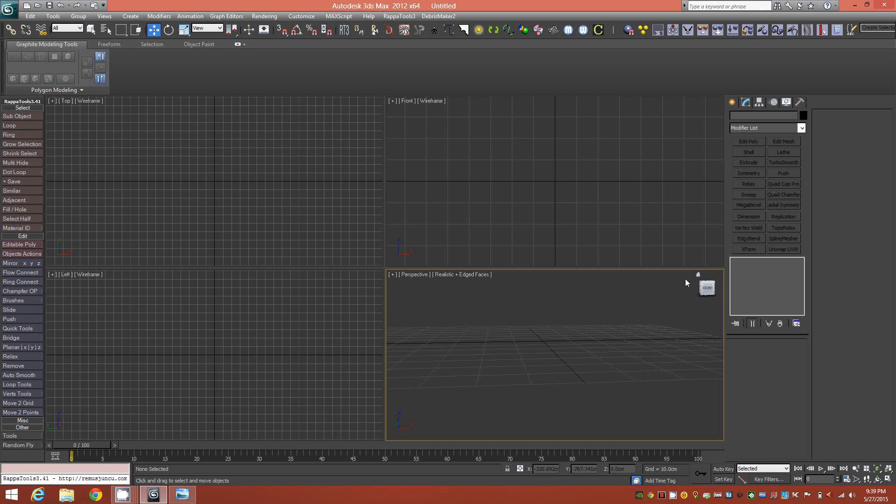
{"action": "key", "text": "z"}
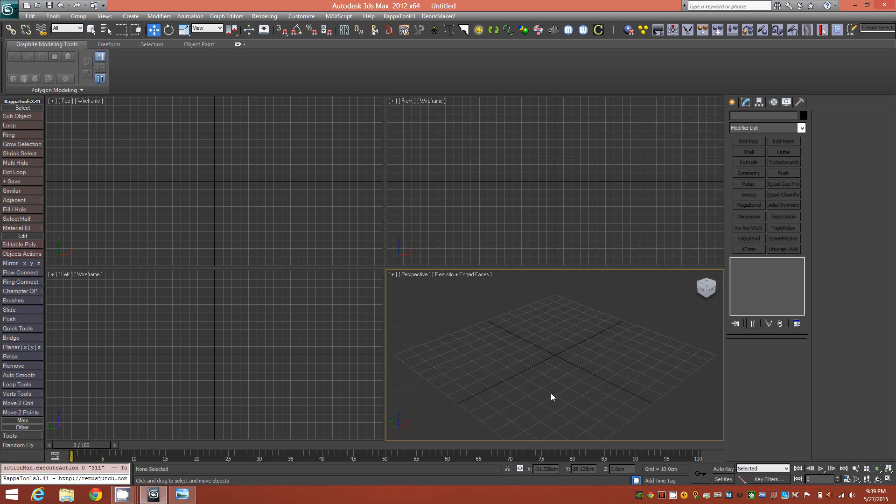
{"action": "left_click", "coordinate": [732, 102]}
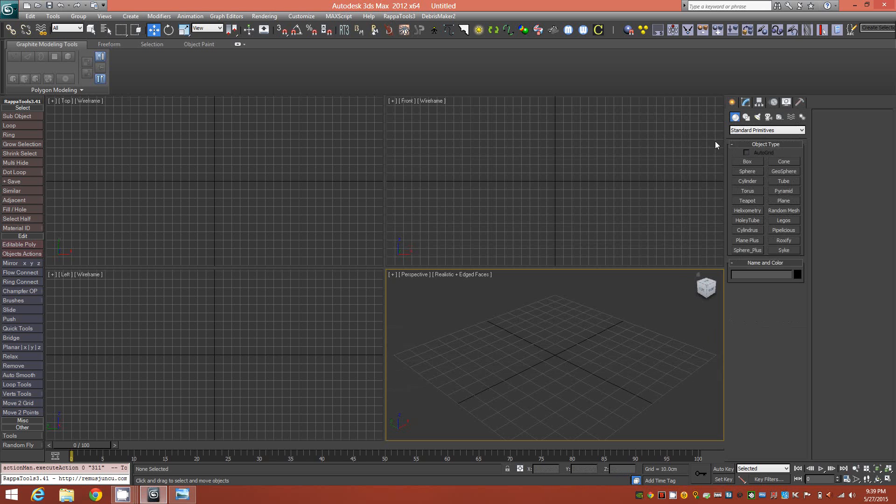
{"action": "left_click", "coordinate": [756, 182]}
{"action": "left_click_drag", "start_coordinate": [555, 355], "coordinate": [566, 366]}
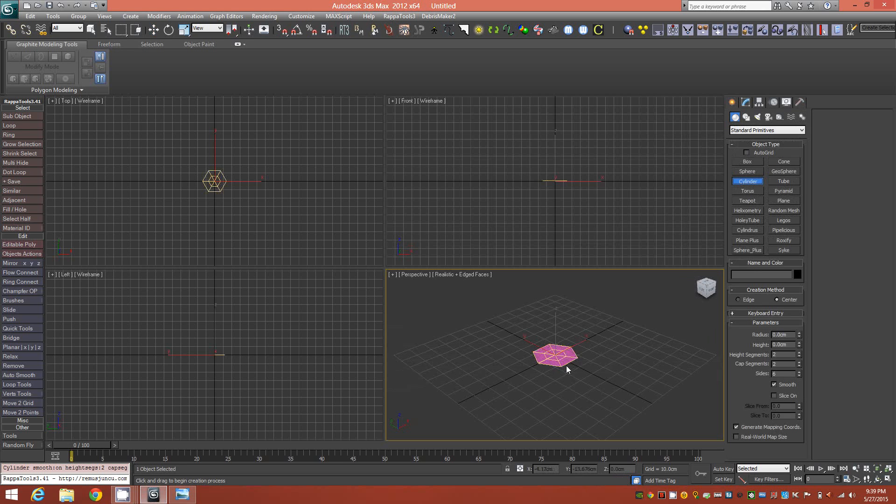
{"action": "left_click", "coordinate": [566, 319]}
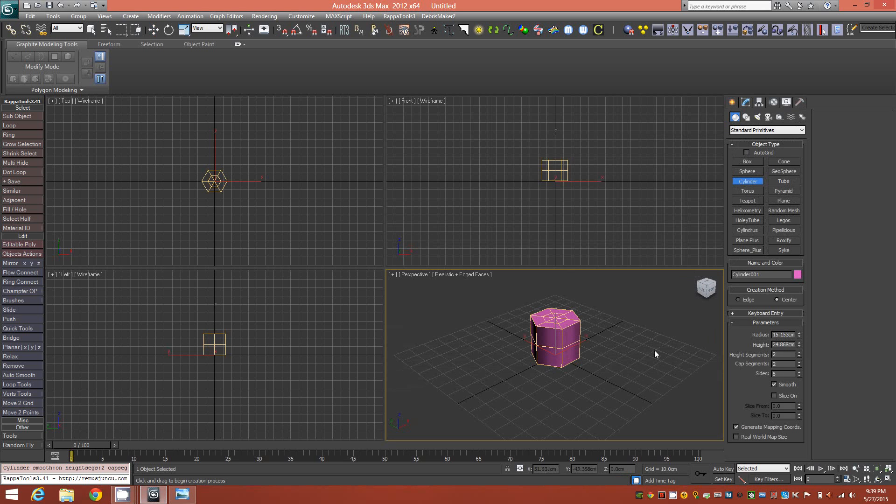
Set the cylinder's radius to 10 cm and its height to 10 cm.
{"action": "middle_click_drag", "start_coordinate": [603, 340], "coordinate": [582, 335], "text": "alt"}
{"action": "scroll", "coordinate": [542, 337], "scroll_direction": "up", "scroll_amount": 3}
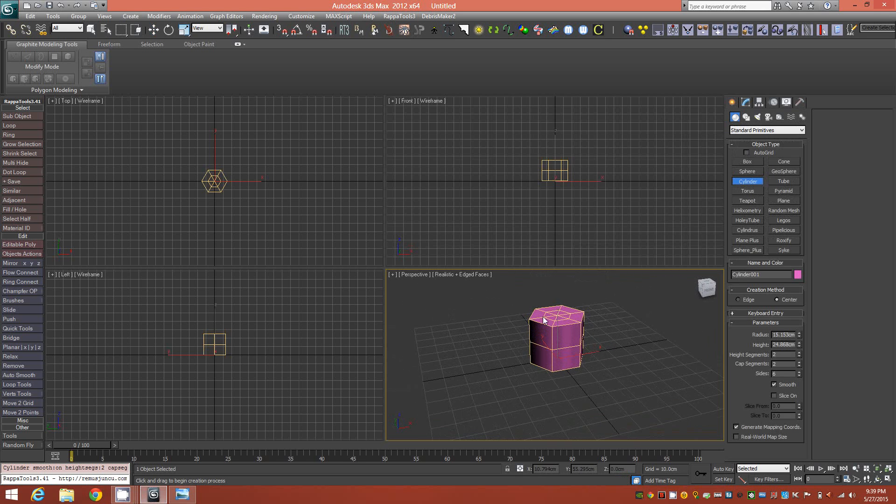
{"action": "double_click", "coordinate": [776, 335]}
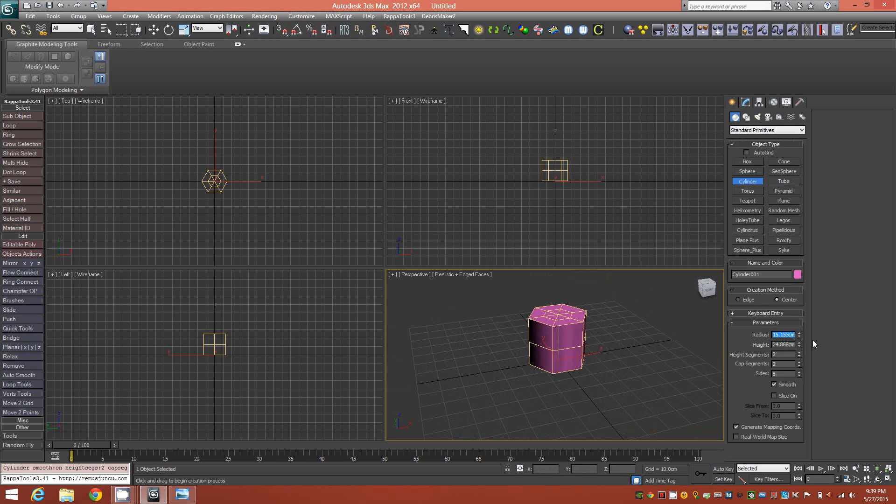
{"action": "type", "text": "10"}
{"action": "key", "text": "Return"}
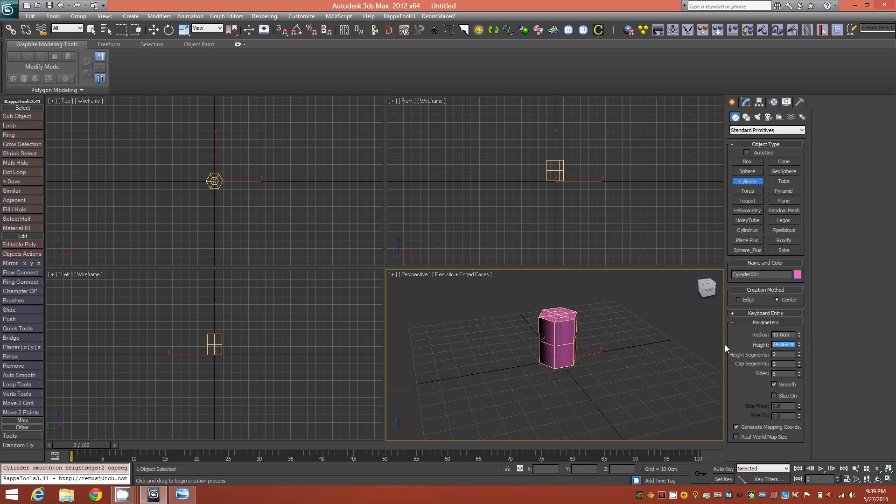
{"action": "type", "text": "10"}
{"action": "key", "text": "Return"}
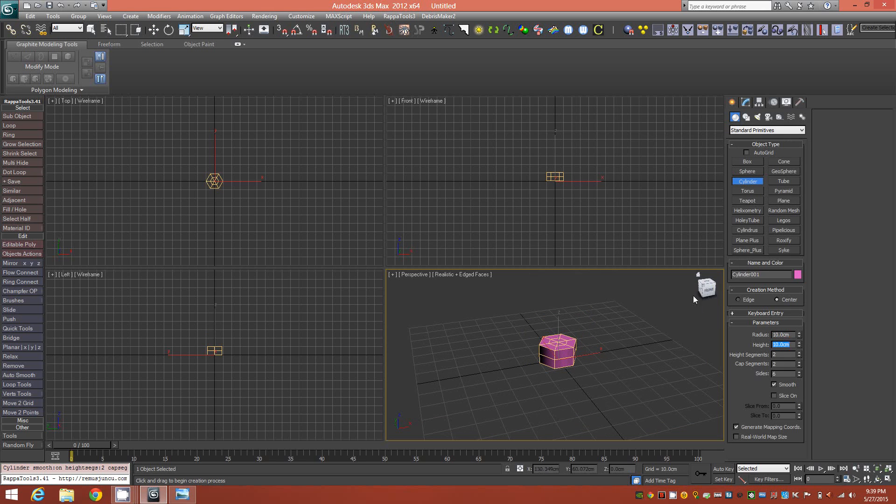
{"action": "left_click_drag", "start_coordinate": [708, 292], "coordinate": [637, 343]}
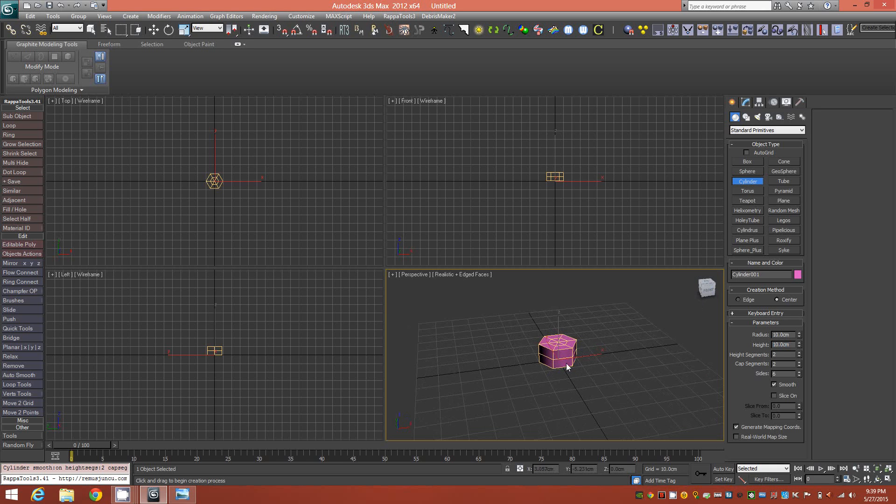
{"action": "scroll", "coordinate": [567, 363], "scroll_direction": "up", "scroll_amount": 5}
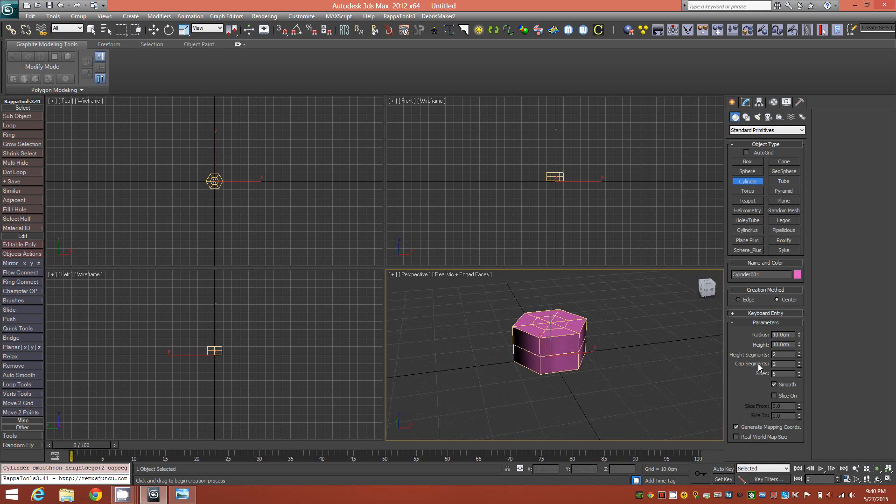
{"action": "mouse_move", "coordinate": [568, 358]}
{"action": "middle_mouse_down", "text": "alt"}
{"action": "mouse_move", "coordinate": [554, 352]}
{"action": "mouse_move", "coordinate": [564, 351]}
{"action": "middle_mouse_up", "text": "alt"}
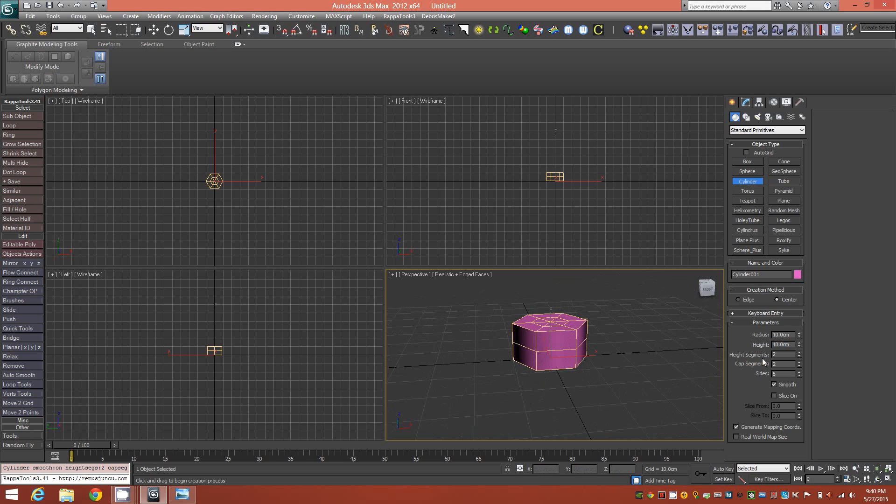
{"action": "double_click", "coordinate": [782, 355]}
{"action": "type", "text": "6"}
{"action": "mouse_move", "coordinate": [563, 359]}
{"action": "middle_mouse_down", "text": "alt"}
{"action": "mouse_move", "coordinate": [561, 376]}
{"action": "mouse_move", "coordinate": [578, 372]}
{"action": "mouse_move", "coordinate": [543, 395]}
{"action": "mouse_move", "coordinate": [561, 358]}
{"action": "mouse_move", "coordinate": [572, 387]}
{"action": "mouse_move", "coordinate": [542, 386]}
{"action": "mouse_move", "coordinate": [581, 377]}
{"action": "mouse_move", "coordinate": [560, 357]}
{"action": "mouse_move", "coordinate": [558, 382]}
{"action": "mouse_move", "coordinate": [529, 384]}
{"action": "mouse_move", "coordinate": [559, 379]}
{"action": "mouse_move", "coordinate": [565, 366]}
{"action": "middle_mouse_up", "text": "alt"}
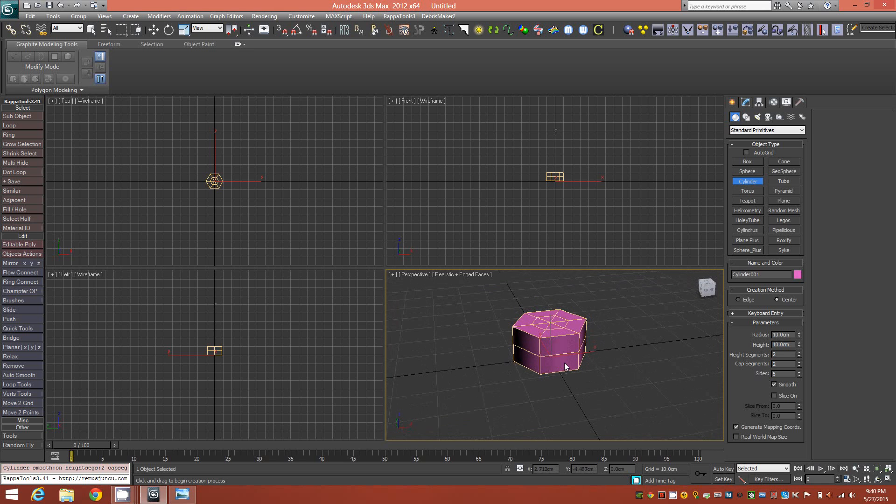
Convert the cylinder to an Editable Poly.
{"action": "left_click", "coordinate": [746, 102]}
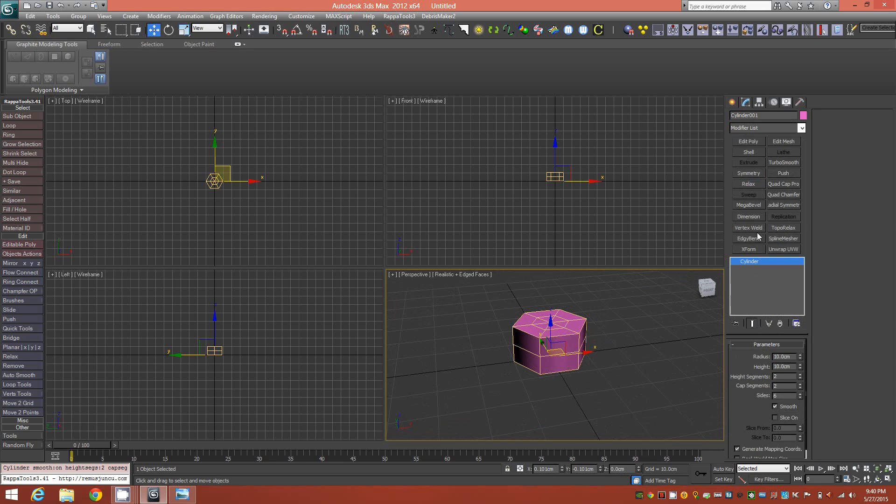
{"action": "right_click", "coordinate": [760, 260]}
{"action": "left_click", "coordinate": [768, 328]}
{"action": "mouse_move", "coordinate": [562, 344]}
{"action": "middle_mouse_down", "text": "alt"}
{"action": "mouse_move", "coordinate": [563, 372]}
{"action": "mouse_move", "coordinate": [559, 355]}
{"action": "middle_mouse_up", "text": "alt"}
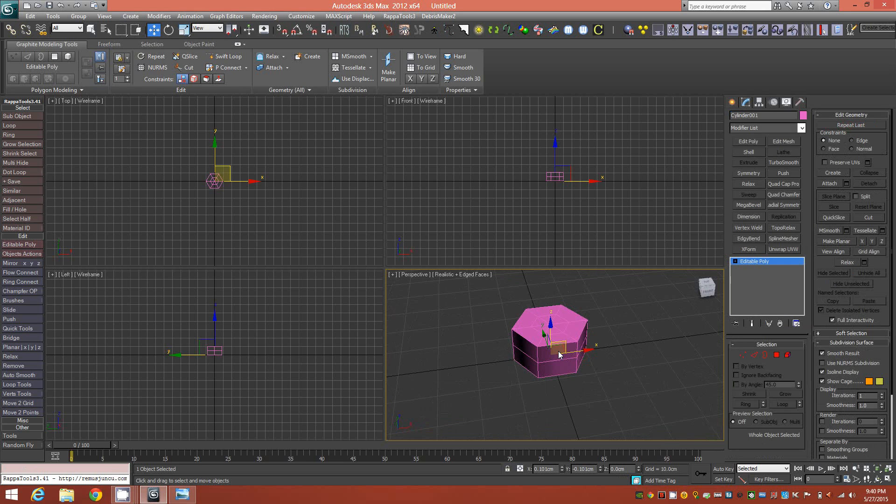
Select the whole cylinder element and clone it about 30 cm straight down in the Front view, using Clone To Element.
{"action": "left_click", "coordinate": [789, 355]}
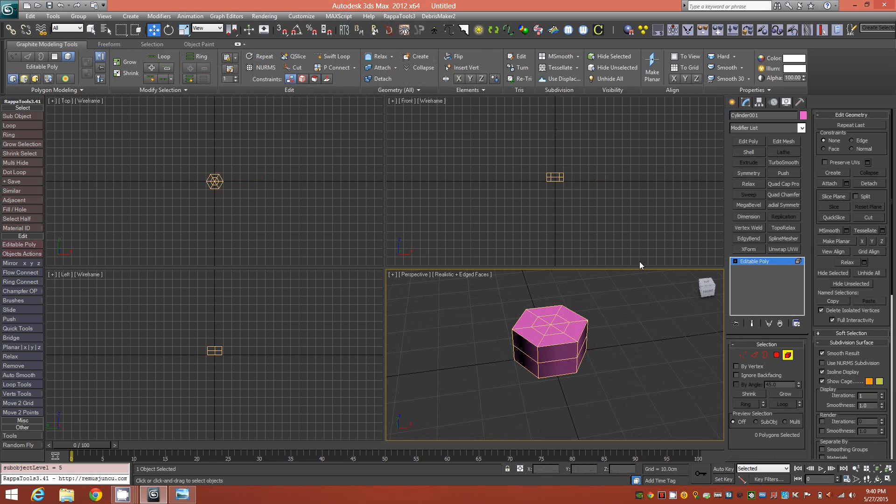
{"action": "left_click", "coordinate": [552, 179]}
{"action": "scroll", "coordinate": [553, 196], "scroll_direction": "up", "scroll_amount": 4}
{"action": "scroll", "coordinate": [552, 195], "scroll_direction": "down", "scroll_amount": 2}
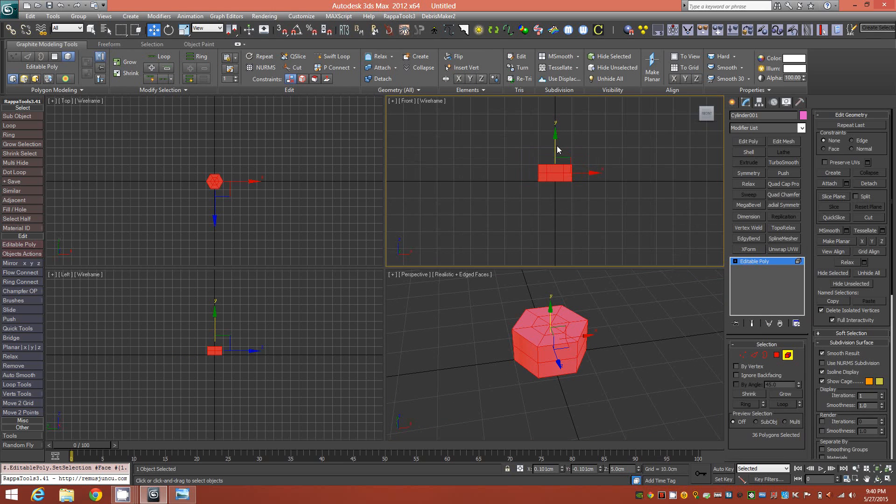
{"action": "left_click_drag", "start_coordinate": [556, 146], "coordinate": [556, 196], "text": "shift"}
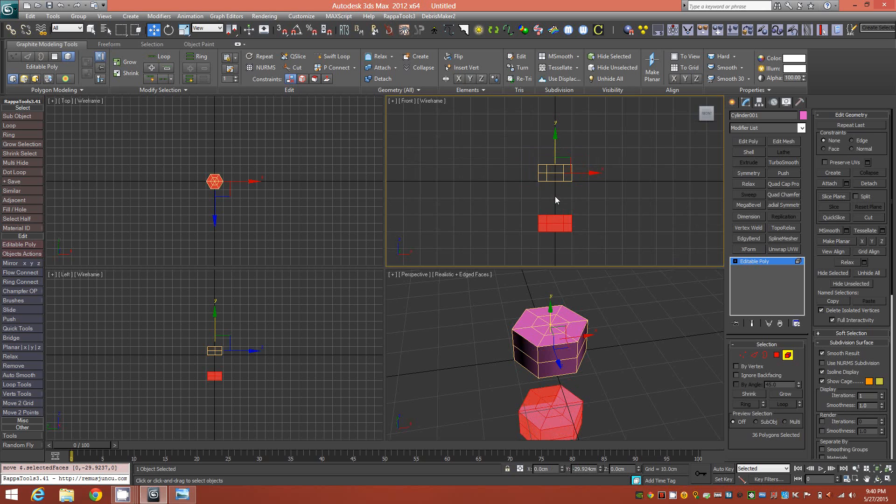
{"action": "left_click_drag", "start_coordinate": [555, 196], "coordinate": [555, 196], "text": "shift"}
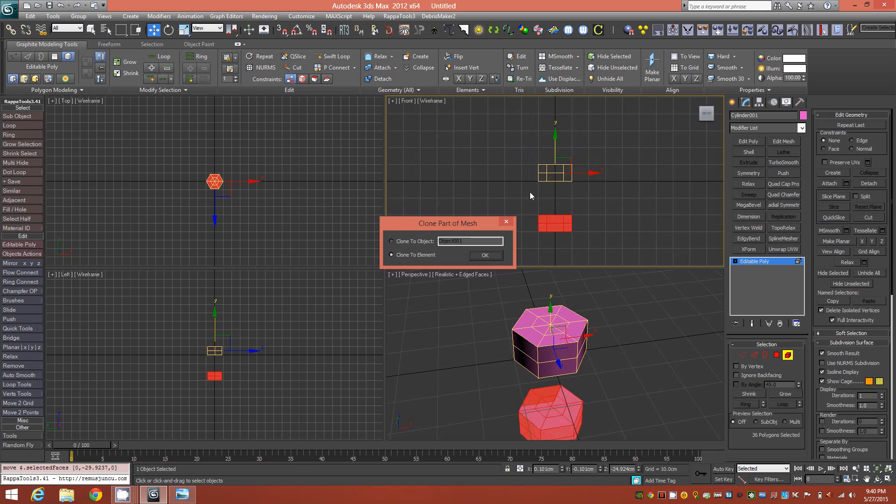
{"action": "left_click", "coordinate": [484, 256]}
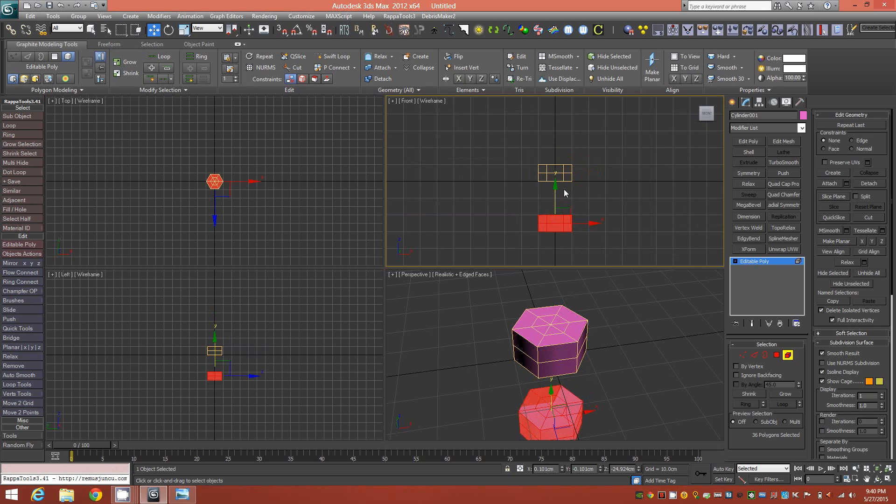
Clear the element selection and apply Smooth 30 to the mesh.
{"action": "left_click", "coordinate": [593, 373]}
{"action": "mouse_move", "coordinate": [578, 382]}
{"action": "middle_mouse_down", "text": "alt"}
{"action": "mouse_move", "coordinate": [586, 374]}
{"action": "mouse_move", "coordinate": [560, 349]}
{"action": "mouse_move", "coordinate": [565, 357]}
{"action": "mouse_move", "coordinate": [579, 349]}
{"action": "mouse_move", "coordinate": [578, 322]}
{"action": "mouse_move", "coordinate": [600, 356]}
{"action": "mouse_move", "coordinate": [595, 327]}
{"action": "middle_mouse_up", "text": "alt"}
{"action": "left_click", "coordinate": [728, 78]}
Select both polygons on every second side of the upper cylinder, covering three alternating sides.
{"action": "left_click", "coordinate": [777, 356]}
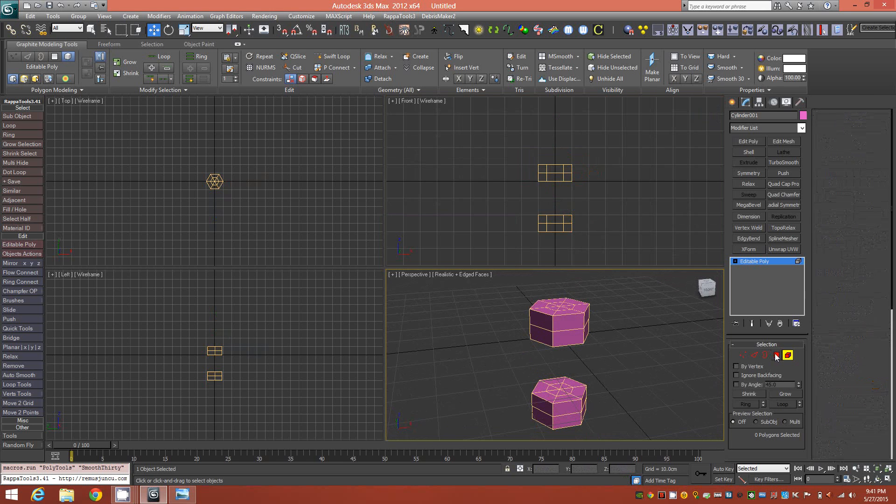
{"action": "left_click", "coordinate": [568, 323]}
{"action": "left_click", "coordinate": [574, 338], "text": "ctrl"}
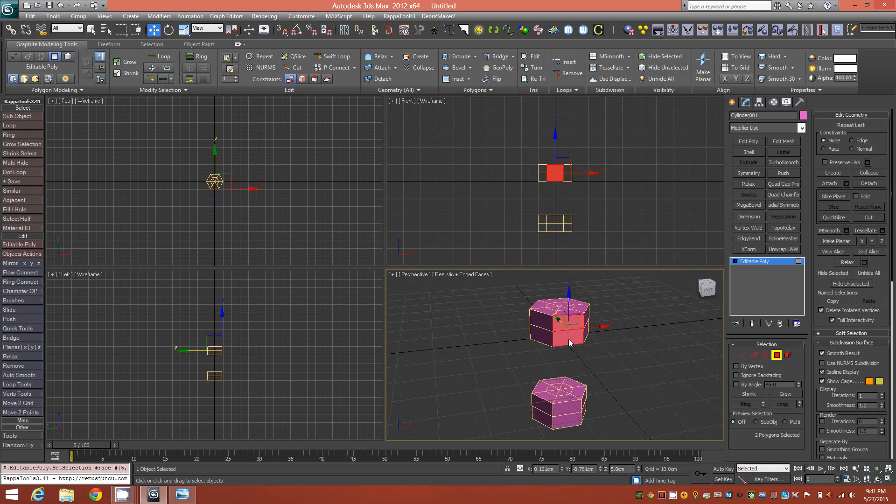
{"action": "middle_click_drag", "start_coordinate": [575, 320], "coordinate": [652, 322], "text": "alt"}
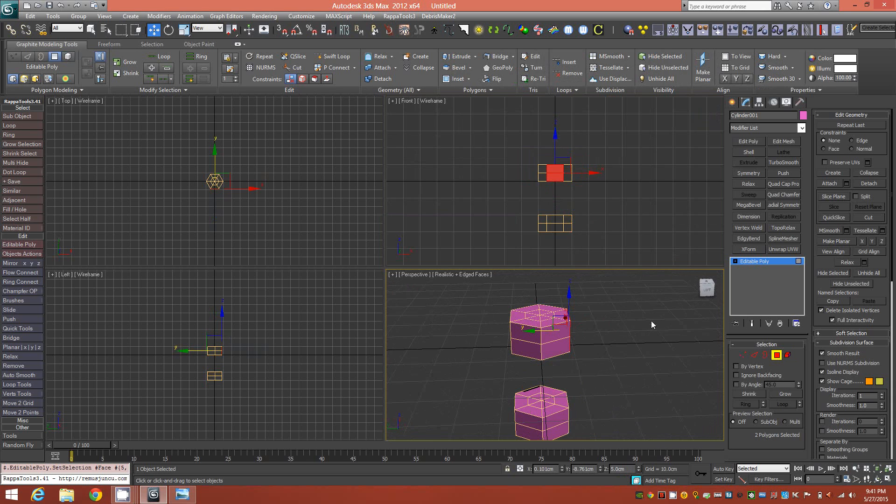
{"action": "left_click", "coordinate": [526, 350], "text": "ctrl"}
{"action": "middle_click_drag", "start_coordinate": [526, 350], "coordinate": [614, 344], "text": "alt"}
{"action": "left_click", "coordinate": [522, 351], "text": "ctrl"}
{"action": "left_click", "coordinate": [522, 372], "text": "ctrl"}
{"action": "middle_click_drag", "start_coordinate": [536, 345], "coordinate": [411, 346], "text": "alt"}
{"action": "middle_click_drag", "start_coordinate": [511, 356], "coordinate": [392, 356], "text": "alt"}
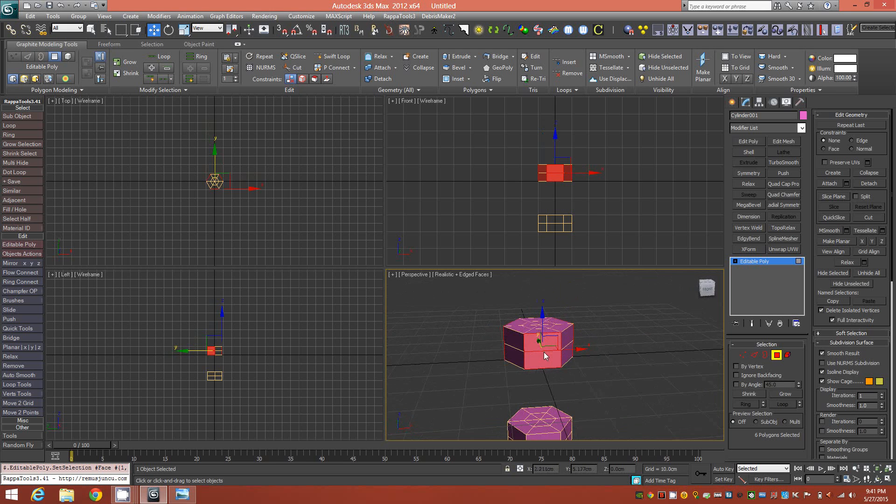
Add both polygons on three alternating sides of the lower cylinder to the selection, offset from the sides selected on the upper one.
{"action": "middle_click_drag", "start_coordinate": [555, 380], "coordinate": [563, 342]}
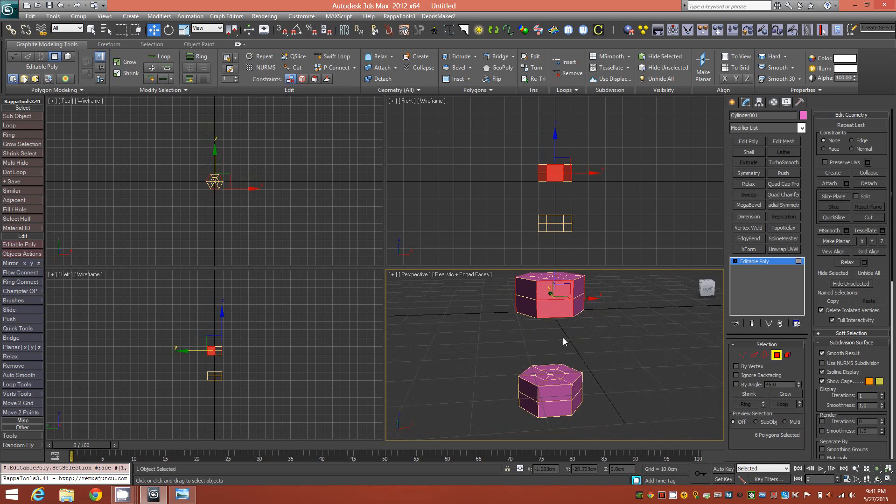
{"action": "left_click", "coordinate": [530, 393], "text": "ctrl"}
{"action": "left_click", "coordinate": [527, 406], "text": "ctrl"}
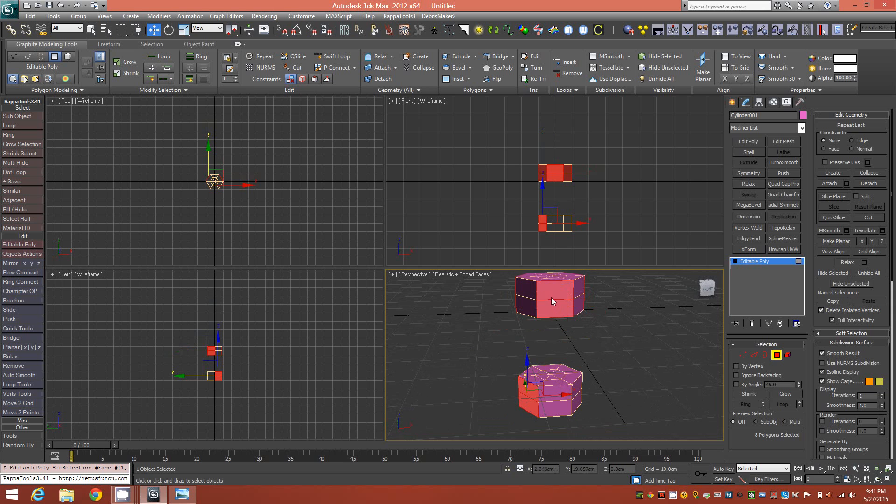
{"action": "left_click", "coordinate": [580, 398], "text": "ctrl"}
{"action": "left_click", "coordinate": [580, 402], "text": "ctrl"}
{"action": "middle_click_drag", "start_coordinate": [618, 373], "coordinate": [563, 326], "text": "alt"}
{"action": "left_click", "coordinate": [576, 401], "text": "ctrl"}
{"action": "left_click", "coordinate": [577, 413], "text": "ctrl"}
{"action": "mouse_move", "coordinate": [552, 388]}
{"action": "middle_mouse_down", "text": "alt"}
{"action": "mouse_move", "coordinate": [581, 374]}
{"action": "mouse_move", "coordinate": [558, 353]}
{"action": "mouse_move", "coordinate": [525, 368]}
{"action": "mouse_move", "coordinate": [595, 383]}
{"action": "mouse_move", "coordinate": [541, 388]}
{"action": "mouse_move", "coordinate": [560, 384]}
{"action": "mouse_move", "coordinate": [550, 384]}
{"action": "middle_mouse_up", "text": "alt"}
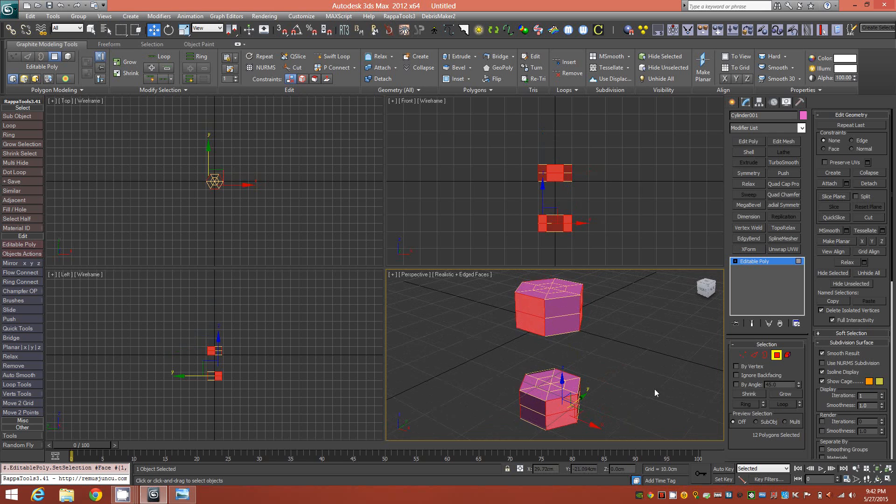
Bevel the selected side polygons with a height of 20 cm and an outline of 10 cm.
{"action": "left_click", "coordinate": [459, 68]}
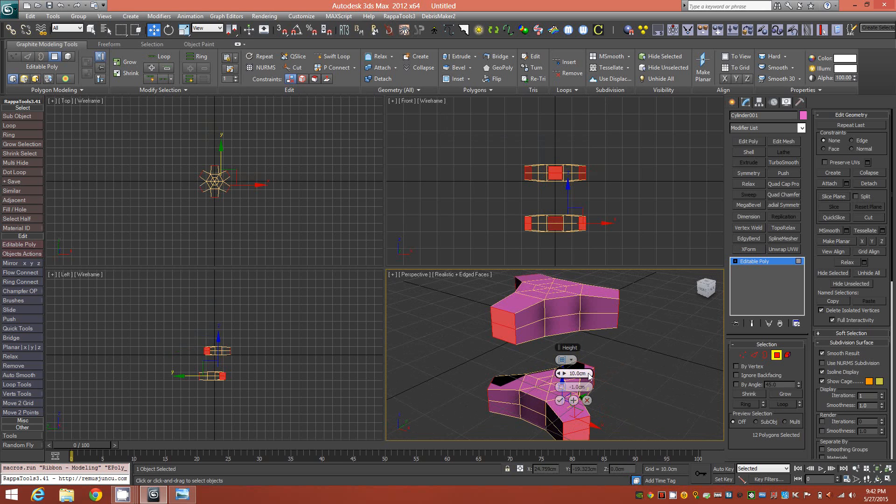
{"action": "left_click_drag", "start_coordinate": [570, 379], "coordinate": [544, 387]}
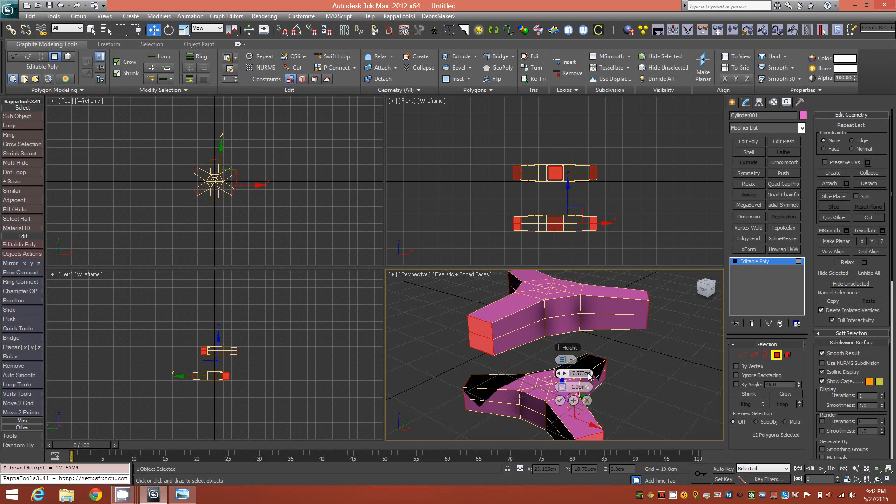
{"action": "type", "text": "20"}
{"action": "key", "text": "Return"}
{"action": "key", "text": "Tab"}
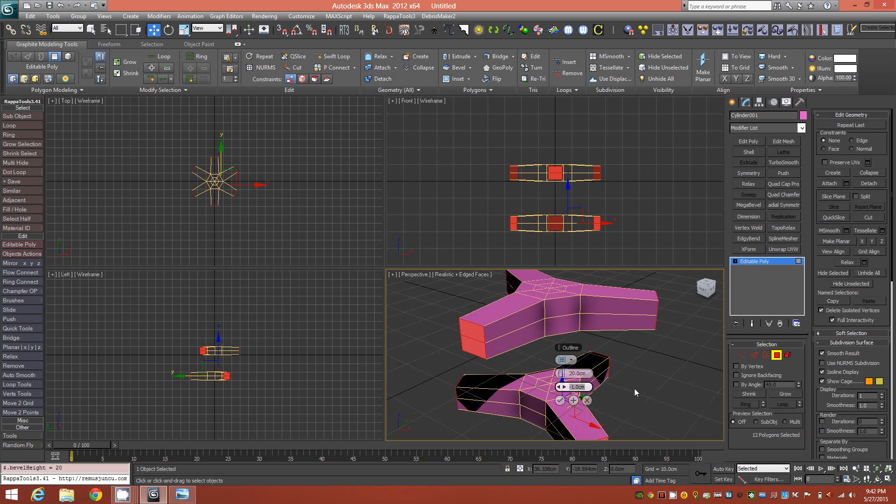
{"action": "type", "text": "10"}
{"action": "key", "text": "Return"}
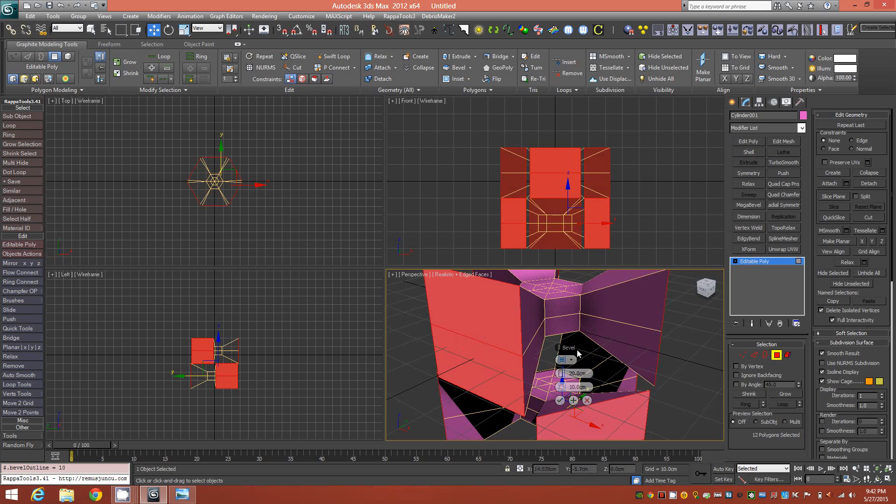
{"action": "middle_click_drag", "start_coordinate": [616, 362], "coordinate": [576, 387], "text": "alt"}
{"action": "left_click", "coordinate": [560, 401]}
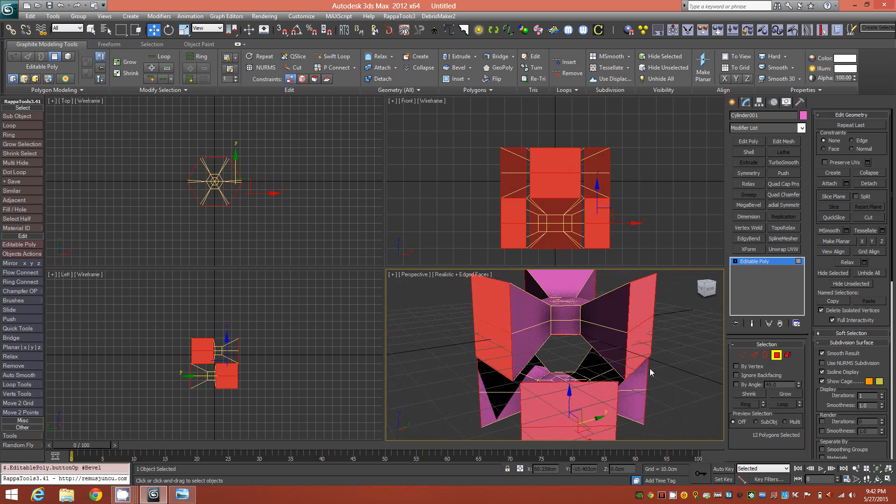
Delete the selected outer end polygons of the six beveled arms.
{"action": "middle_click_drag", "start_coordinate": [634, 371], "coordinate": [548, 361], "text": "alt"}
{"action": "key", "text": "Delete"}
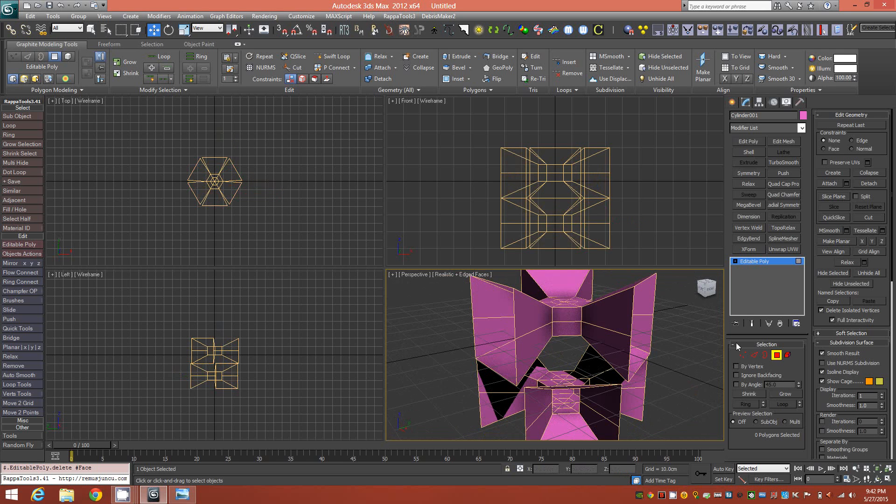
Select the middle band of polygons spanning the lower half of the upper cylinder and upper half of the lower one, and delete it.
{"action": "scroll", "coordinate": [541, 192], "scroll_direction": "up", "scroll_amount": 4}
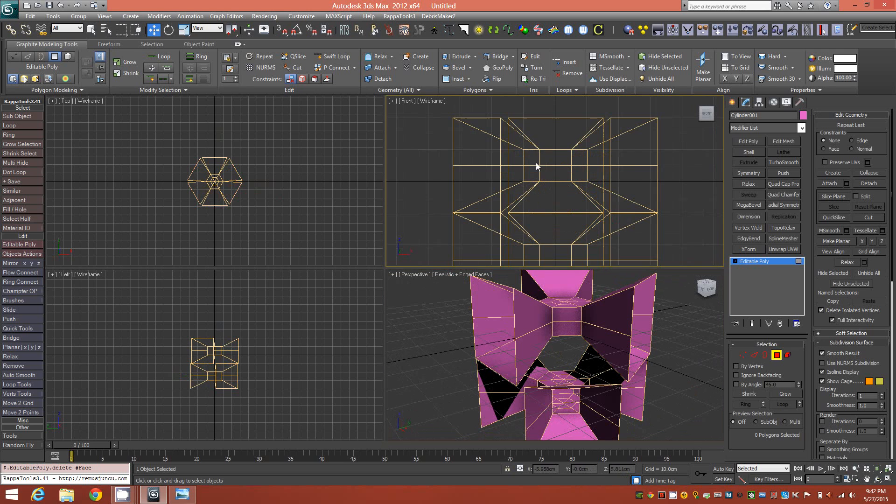
{"action": "middle_click_drag", "start_coordinate": [542, 194], "coordinate": [533, 179]}
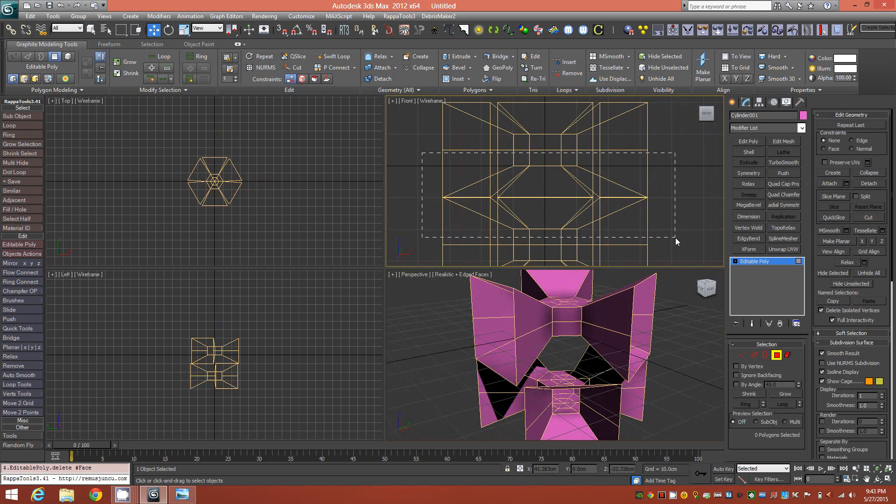
{"action": "left_click_drag", "start_coordinate": [676, 238], "coordinate": [676, 238]}
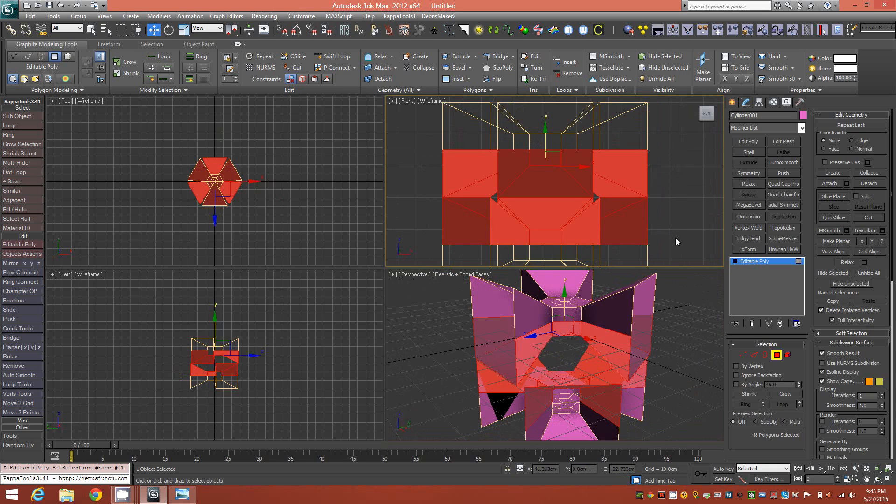
{"action": "mouse_move", "coordinate": [587, 369]}
{"action": "middle_mouse_down", "text": "alt"}
{"action": "mouse_move", "coordinate": [575, 349]}
{"action": "mouse_move", "coordinate": [590, 348]}
{"action": "mouse_move", "coordinate": [581, 358]}
{"action": "middle_mouse_up", "text": "alt"}
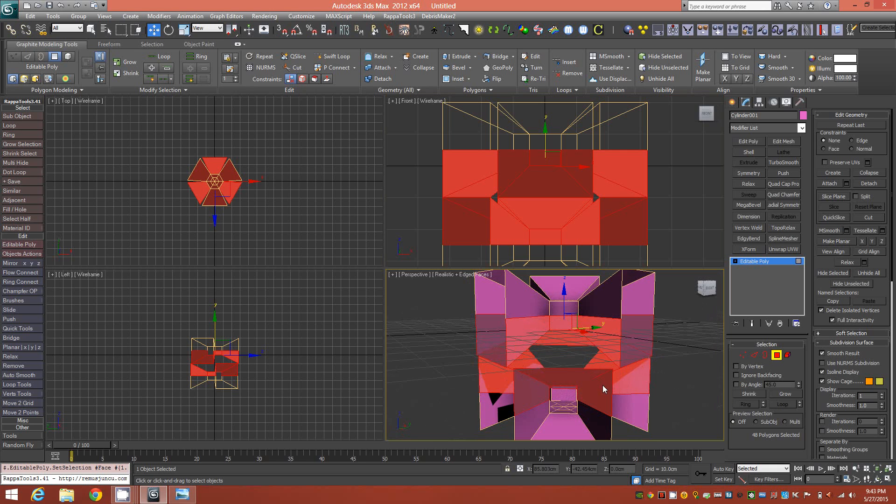
{"action": "mouse_move", "coordinate": [592, 391]}
{"action": "middle_mouse_down", "text": "alt"}
{"action": "mouse_move", "coordinate": [609, 391]}
{"action": "mouse_move", "coordinate": [604, 382]}
{"action": "mouse_move", "coordinate": [571, 394]}
{"action": "mouse_move", "coordinate": [598, 390]}
{"action": "middle_mouse_up", "text": "alt"}
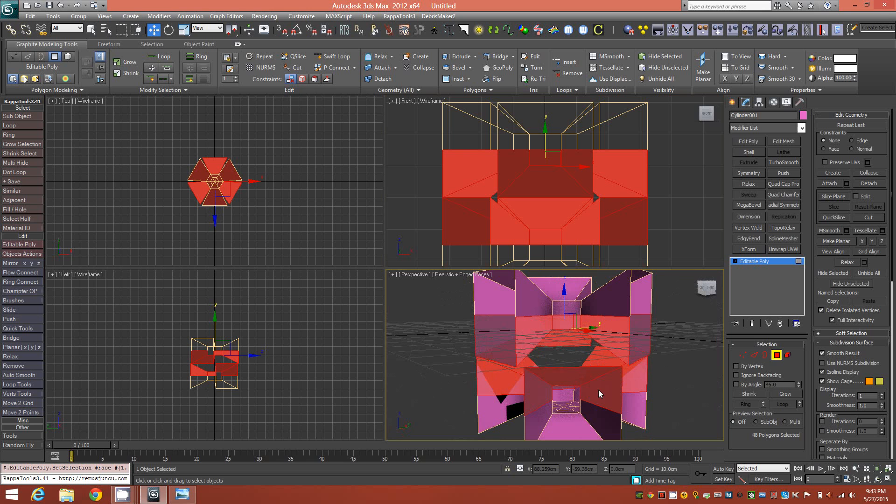
{"action": "key", "text": "Delete"}
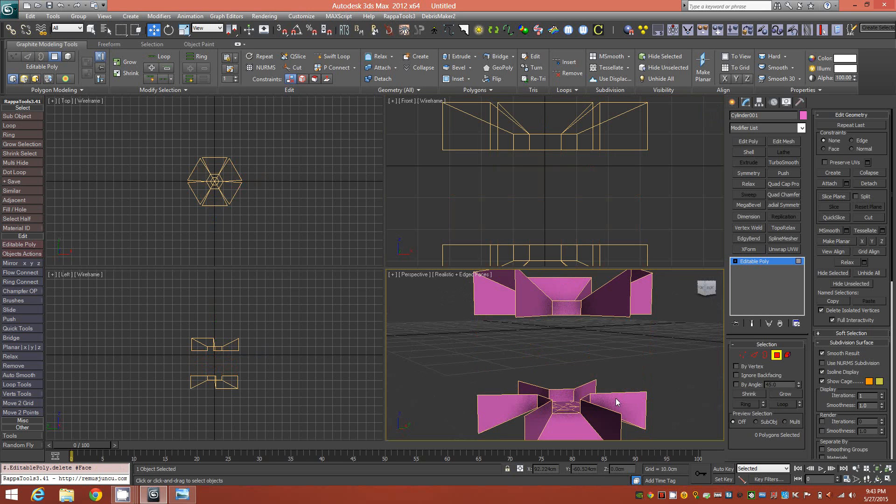
Select the three small core side polygons between the arms of the upper piece and delete them.
{"action": "middle_click_drag", "start_coordinate": [568, 334], "coordinate": [594, 337], "text": "alt"}
{"action": "left_click", "coordinate": [566, 326]}
{"action": "left_click", "coordinate": [537, 339], "text": "ctrl"}
{"action": "middle_click_drag", "start_coordinate": [532, 337], "coordinate": [625, 350], "text": "alt"}
{"action": "left_click", "coordinate": [541, 345], "text": "ctrl"}
{"action": "middle_click_drag", "start_coordinate": [514, 367], "coordinate": [531, 351], "text": "alt"}
{"action": "key", "text": "Delete"}
Delete the three small core side polygons between the arms of the lower piece.
{"action": "mouse_move", "coordinate": [579, 406]}
{"action": "middle_mouse_down", "text": "alt"}
{"action": "mouse_move", "coordinate": [552, 398]}
{"action": "mouse_move", "coordinate": [568, 395]}
{"action": "middle_mouse_up", "text": "alt"}
{"action": "left_click", "coordinate": [549, 397]}
{"action": "left_click", "coordinate": [551, 376], "text": "ctrl"}
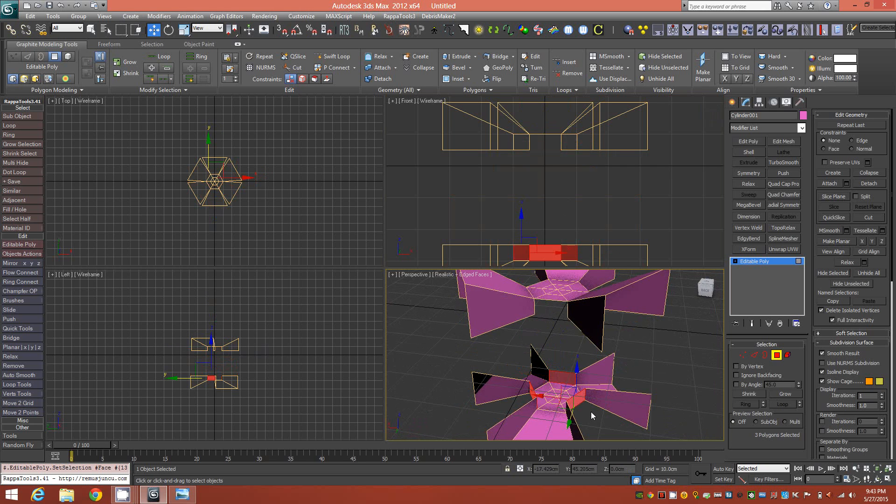
{"action": "key", "text": "Delete"}
{"action": "mouse_move", "coordinate": [556, 354]}
{"action": "middle_mouse_down", "text": "alt"}
{"action": "mouse_move", "coordinate": [595, 368]}
{"action": "mouse_move", "coordinate": [580, 334]}
{"action": "mouse_move", "coordinate": [563, 360]}
{"action": "mouse_move", "coordinate": [567, 341]}
{"action": "middle_mouse_up", "text": "alt"}
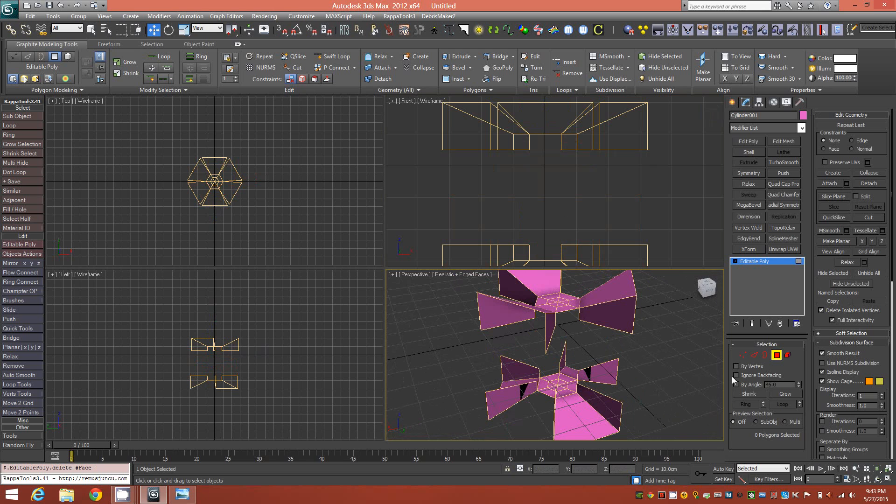
Select the lower piece as an element and move it up about 30 cm until its edges meet the upper piece.
{"action": "left_click", "coordinate": [788, 355]}
{"action": "left_click", "coordinate": [590, 390]}
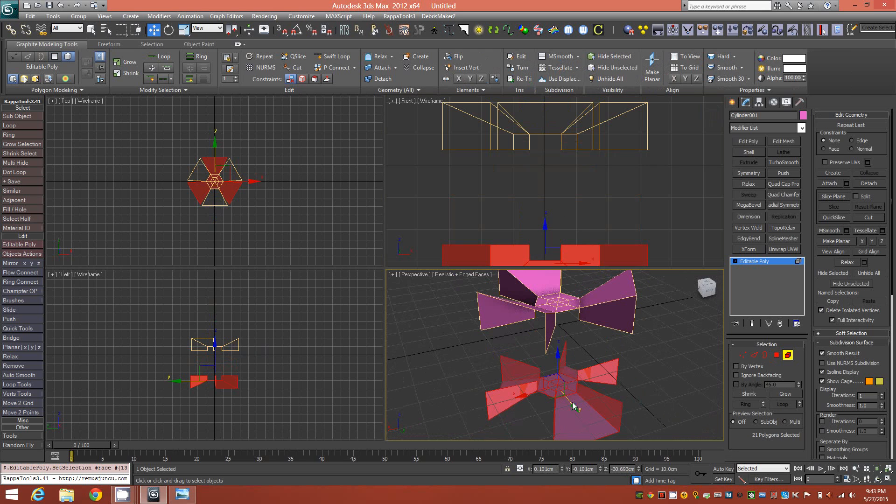
{"action": "left_click", "coordinate": [546, 234]}
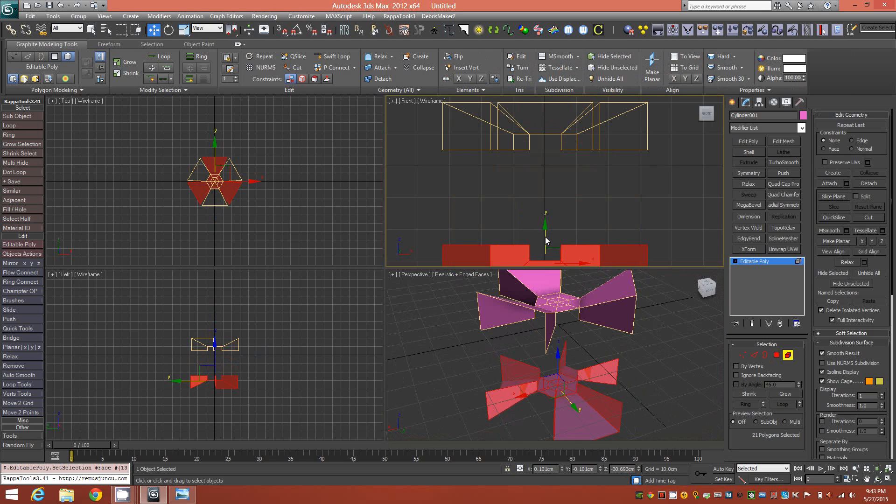
{"action": "left_click_drag", "start_coordinate": [546, 234], "coordinate": [545, 140]}
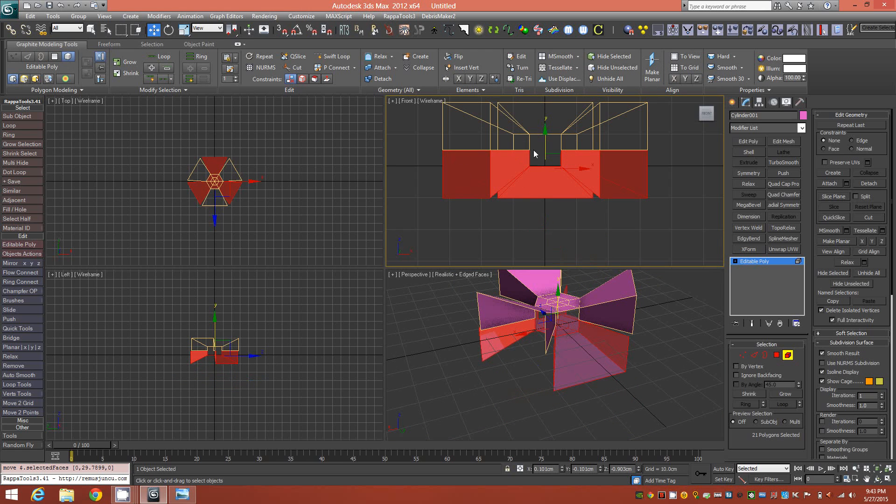
{"action": "middle_click_drag", "start_coordinate": [524, 153], "coordinate": [528, 179]}
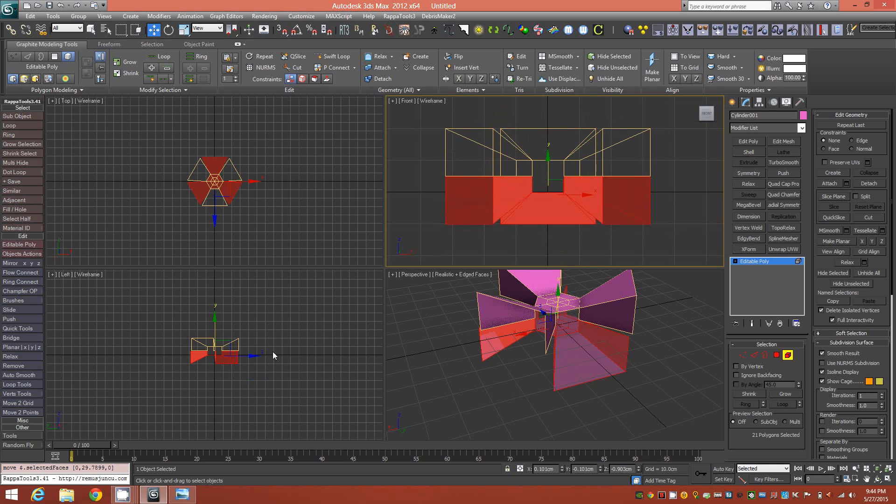
{"action": "scroll", "coordinate": [206, 348], "scroll_direction": "up", "scroll_amount": 4}
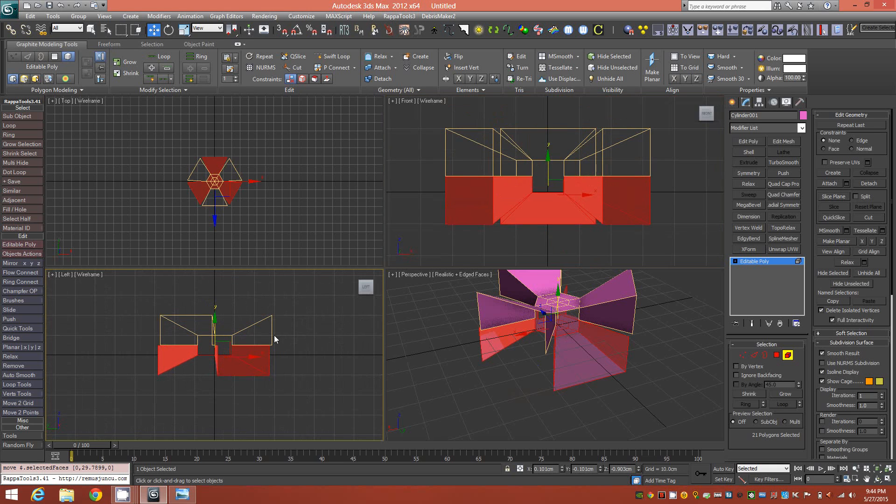
{"action": "right_click", "coordinate": [550, 170]}
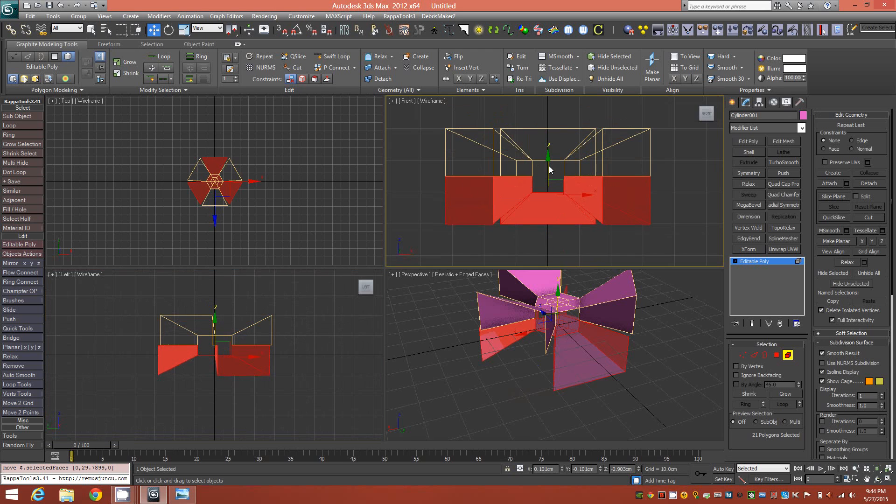
{"action": "mouse_move", "coordinate": [549, 170]}
{"action": "left_mouse_down"}
{"action": "mouse_move", "coordinate": [550, 192]}
{"action": "mouse_move", "coordinate": [550, 164]}
{"action": "left_mouse_up"}
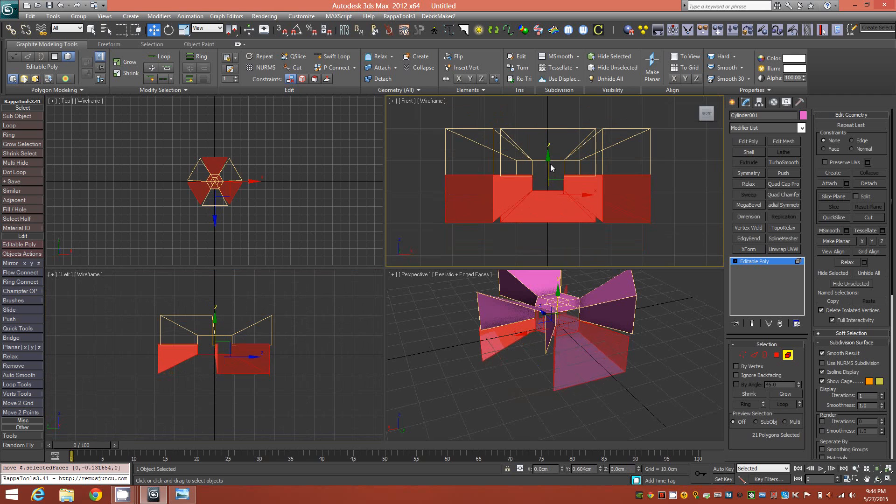
Collapse the two neighbouring outer corner vertices where an upper arm meets the adjacent lower arm into one vertex.
{"action": "middle_click_drag", "start_coordinate": [583, 351], "coordinate": [494, 344], "text": "alt"}
{"action": "left_click", "coordinate": [587, 384]}
{"action": "left_click", "coordinate": [788, 355]}
{"action": "key", "text": "1"}
{"action": "middle_click_drag", "start_coordinate": [538, 346], "coordinate": [494, 372], "text": "alt"}
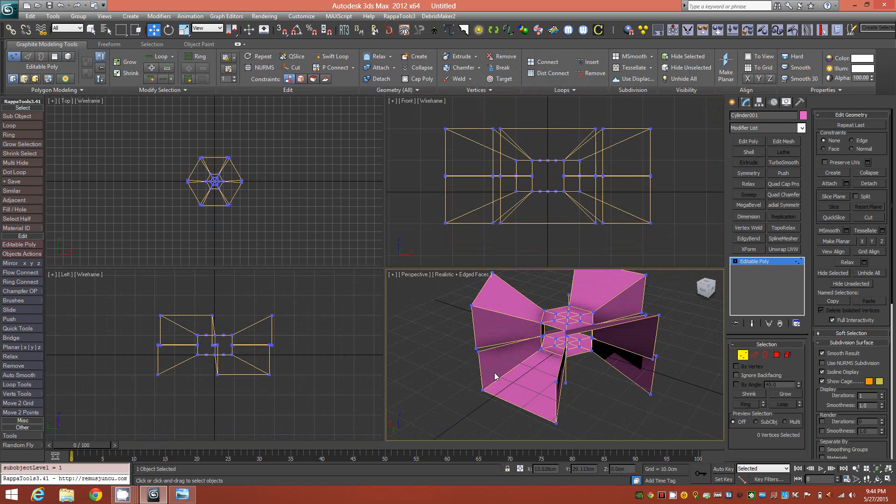
{"action": "scroll", "coordinate": [479, 355], "scroll_direction": "up", "scroll_amount": 2}
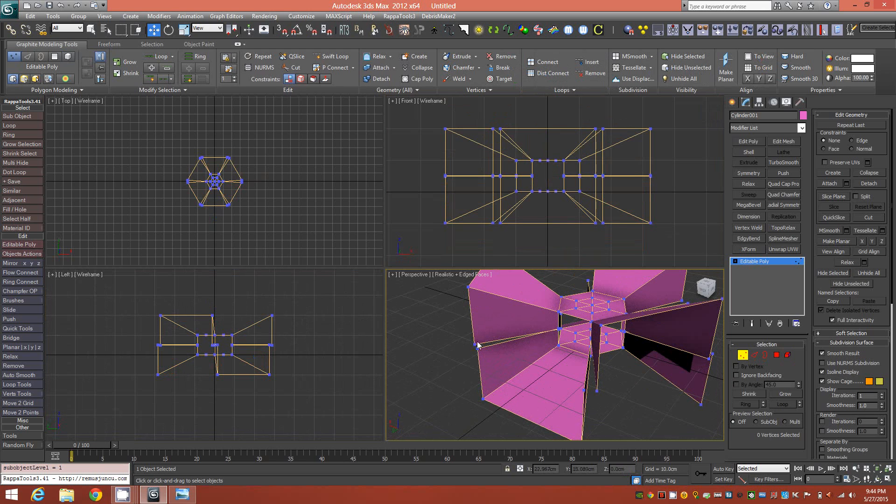
{"action": "left_click_drag", "start_coordinate": [468, 340], "coordinate": [516, 370]}
{"action": "key", "text": "alt"}
{"action": "middle_click_drag", "start_coordinate": [510, 357], "coordinate": [490, 369], "text": "alt"}
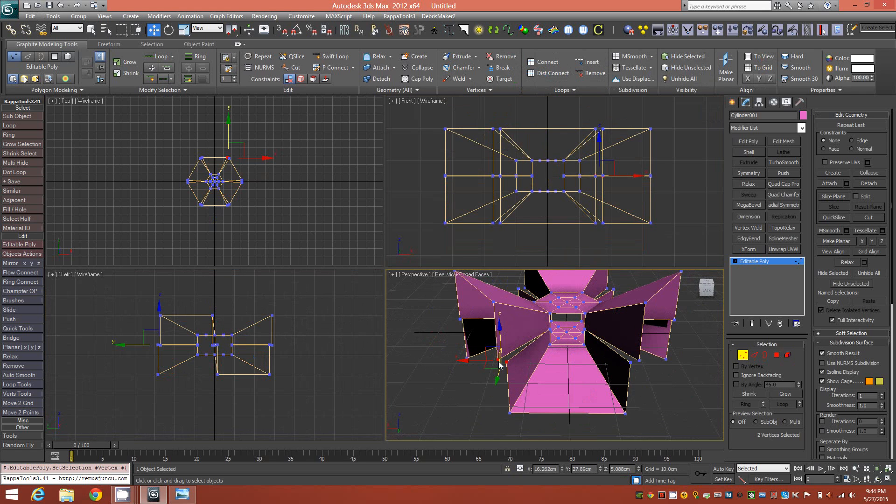
{"action": "scroll", "coordinate": [496, 362], "scroll_direction": "up", "scroll_amount": 2}
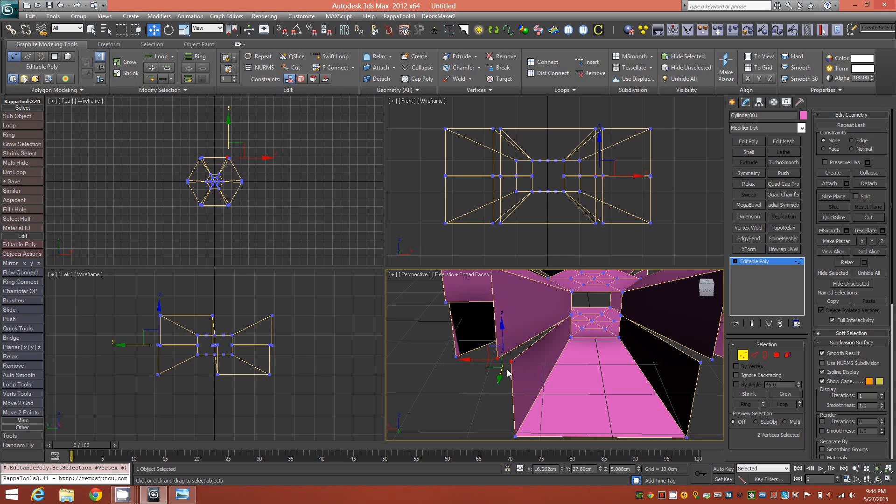
{"action": "key", "text": "alt"}
{"action": "left_click", "coordinate": [420, 71]}
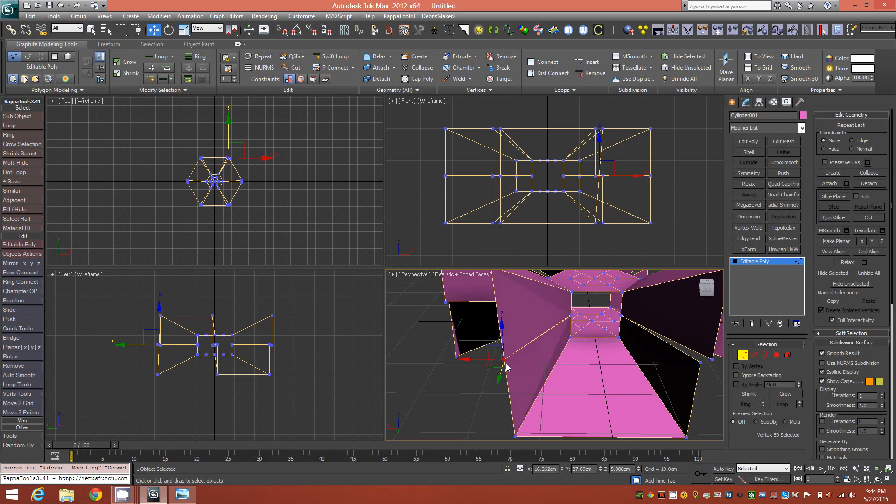
Try to collapse the two overlapping inner vertices at the core end of the same seam.
{"action": "middle_click_drag", "start_coordinate": [558, 319], "coordinate": [532, 322], "text": "alt"}
{"action": "middle_click_drag", "start_coordinate": [585, 329], "coordinate": [553, 329]}
{"action": "scroll", "coordinate": [567, 337], "scroll_direction": "up", "scroll_amount": 4}
{"action": "left_click", "coordinate": [559, 323]}
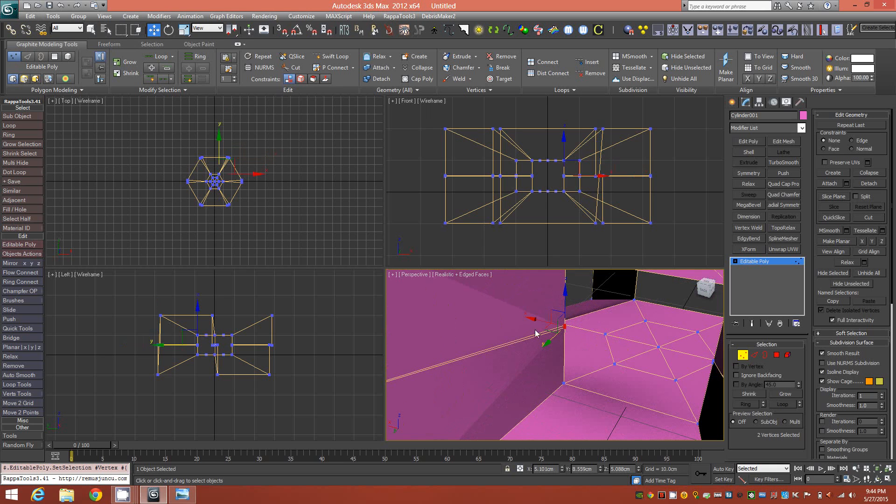
{"action": "left_click", "coordinate": [422, 68]}
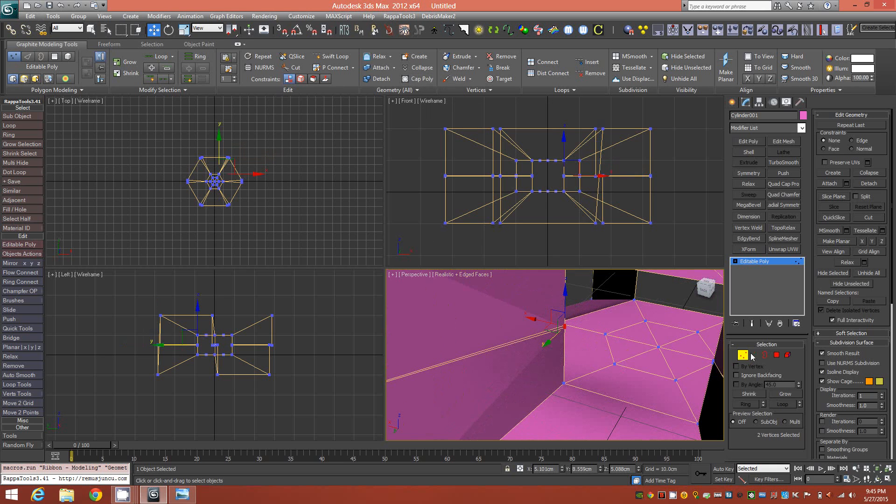
Select the whole lower element and flip its face normals.
{"action": "key", "text": "1"}
{"action": "scroll", "coordinate": [552, 343], "scroll_direction": "down", "scroll_amount": 5}
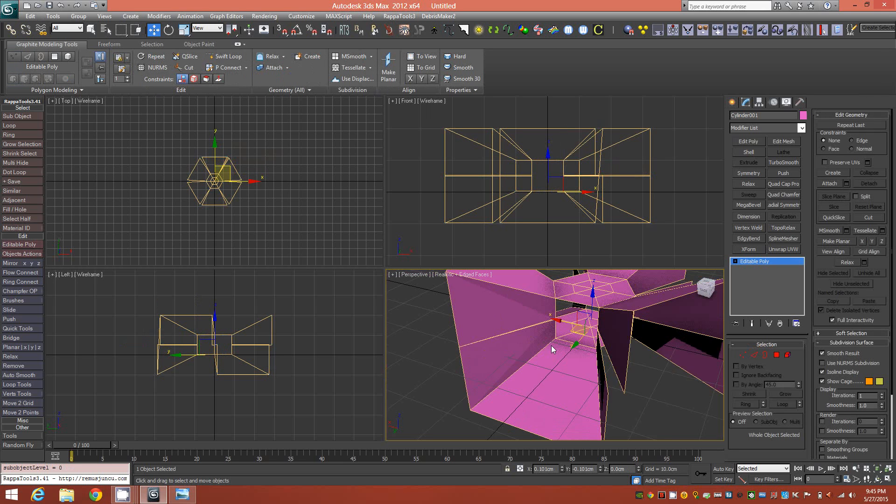
{"action": "left_click", "coordinate": [788, 355]}
{"action": "key", "text": "5"}
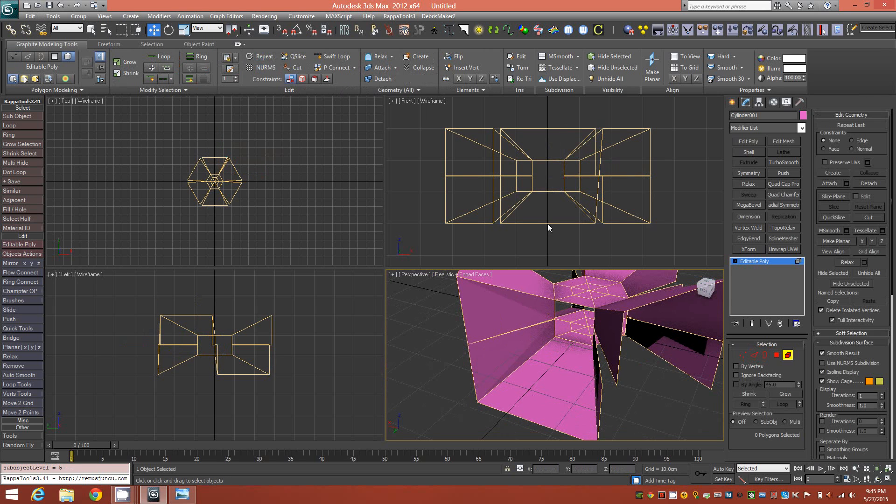
{"action": "key", "text": "4"}
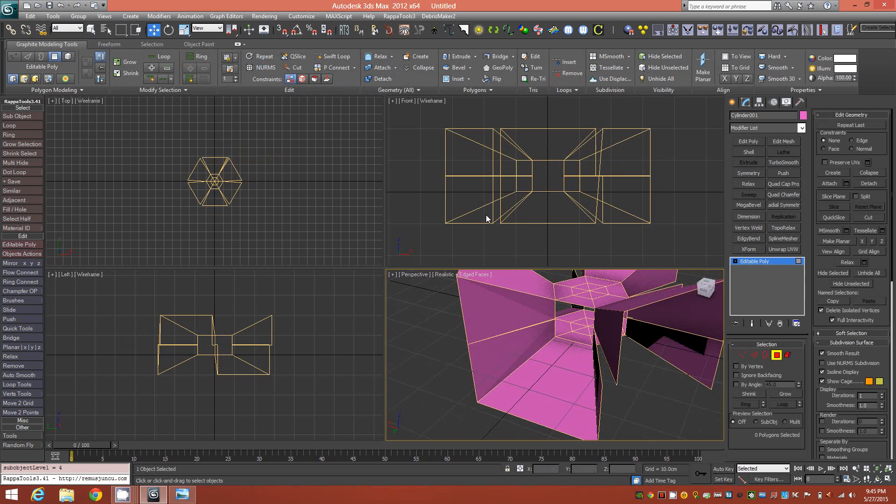
{"action": "key", "text": "5"}
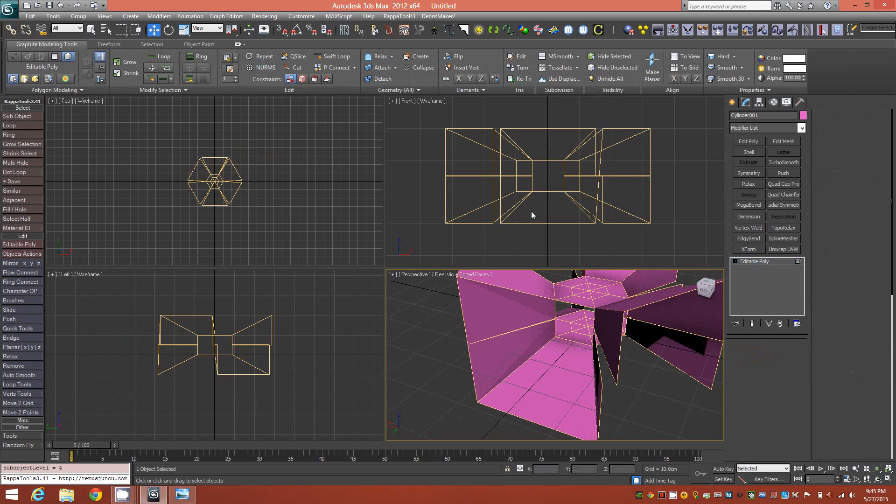
{"action": "left_click", "coordinate": [531, 211]}
{"action": "middle_click_drag", "start_coordinate": [635, 349], "coordinate": [610, 339], "text": "alt"}
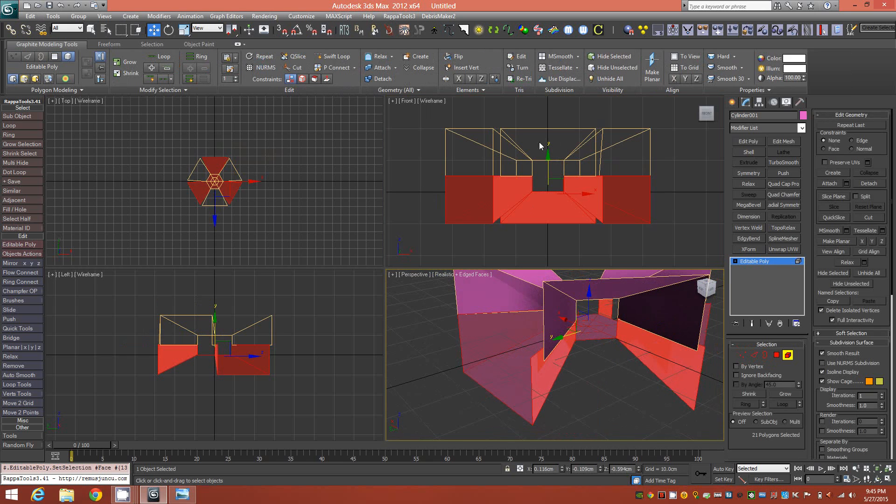
{"action": "left_click", "coordinate": [453, 57]}
Examine the face orientation around the seam by picking individual side polygons of the upper and lower arms.
{"action": "middle_click_drag", "start_coordinate": [535, 315], "coordinate": [512, 335], "text": "alt"}
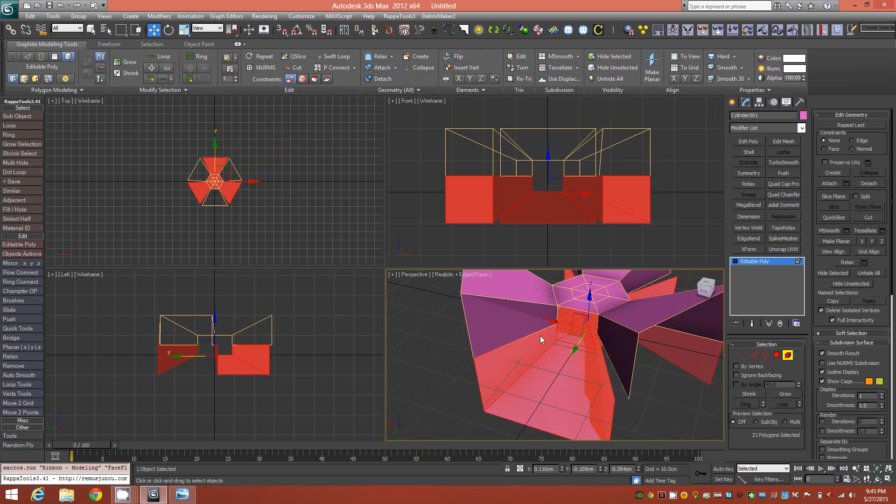
{"action": "middle_click_drag", "start_coordinate": [558, 336], "coordinate": [571, 341], "text": "alt"}
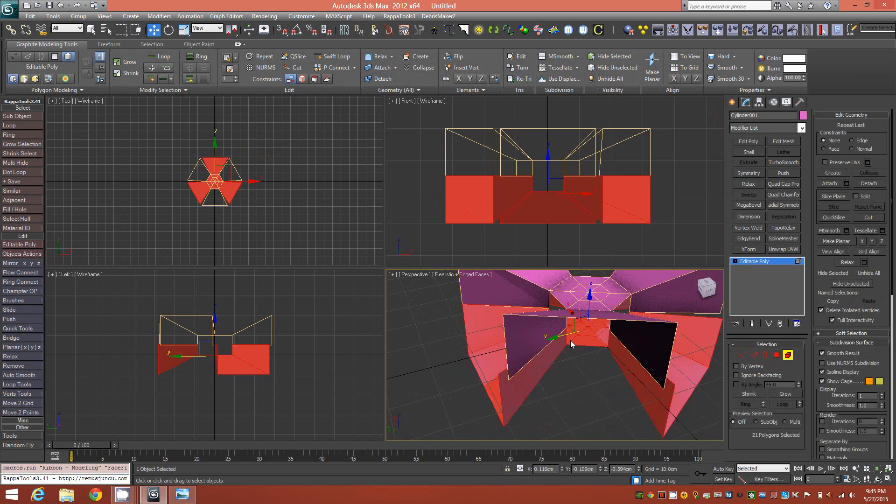
{"action": "middle_click_drag", "start_coordinate": [515, 354], "coordinate": [556, 345], "text": "alt"}
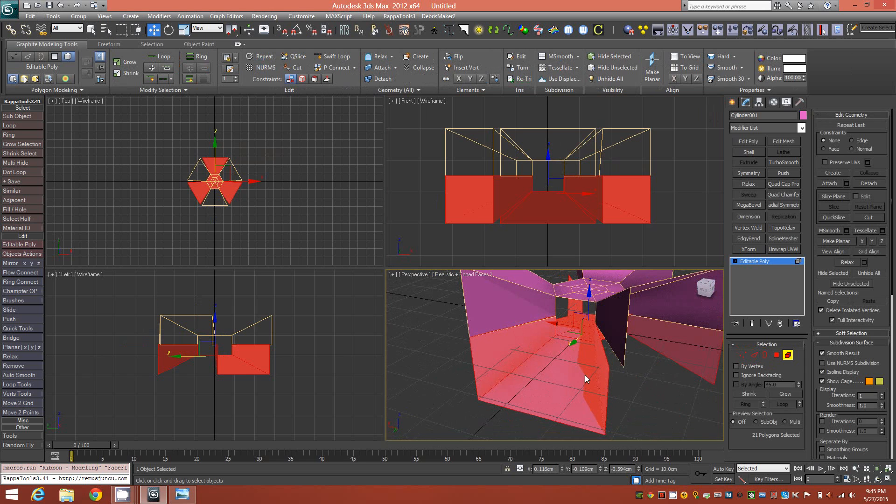
{"action": "left_click", "coordinate": [776, 355]}
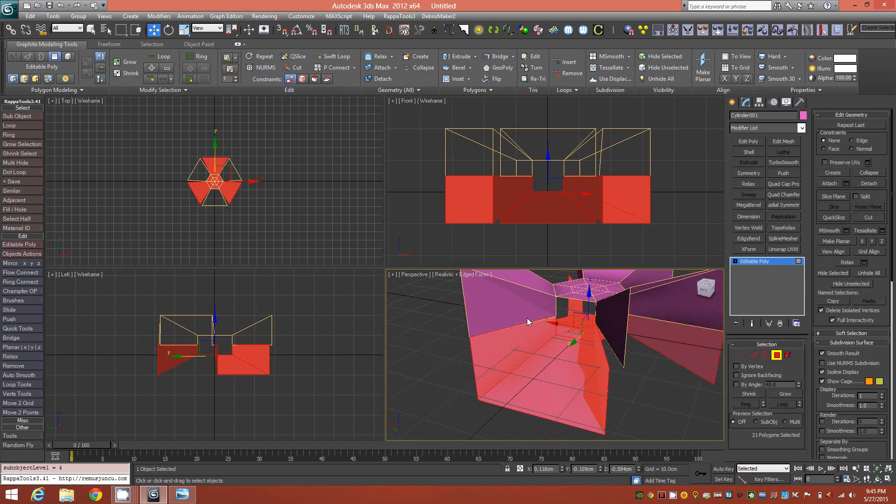
{"action": "left_click", "coordinate": [526, 343]}
{"action": "left_click", "coordinate": [547, 363]}
{"action": "left_click", "coordinate": [499, 292]}
{"action": "left_click", "coordinate": [541, 285]}
{"action": "left_click", "coordinate": [528, 337]}
Collapse the selected pair of inner seam vertices at the core into a single vertex.
{"action": "left_click", "coordinate": [743, 355]}
{"action": "scroll", "coordinate": [565, 283], "scroll_direction": "up", "scroll_amount": 5}
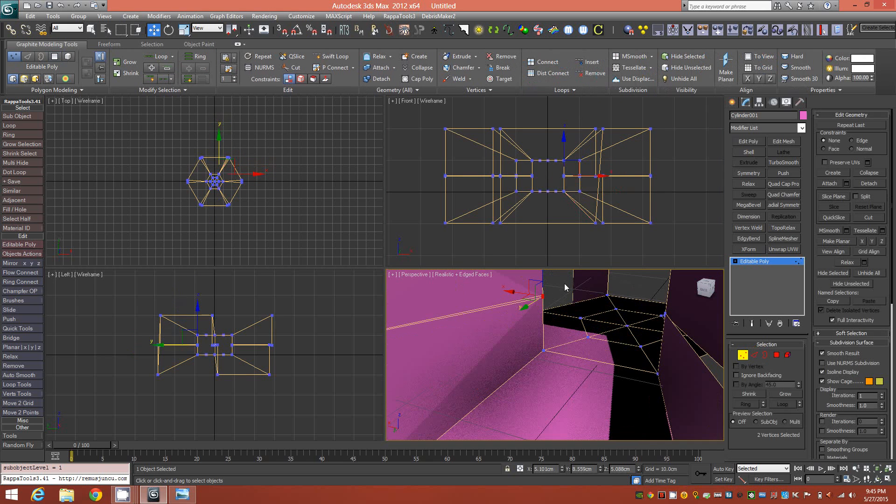
{"action": "left_click", "coordinate": [418, 69]}
Collapse the outer corner vertex pair on the opposite side of the same lower arm into one vertex.
{"action": "middle_click_drag", "start_coordinate": [575, 319], "coordinate": [707, 374], "text": "alt"}
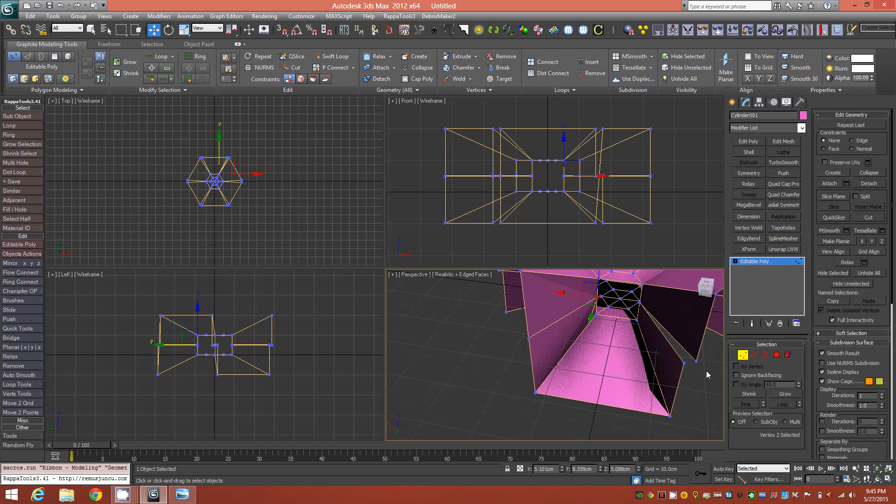
{"action": "left_click_drag", "start_coordinate": [679, 352], "coordinate": [709, 383]}
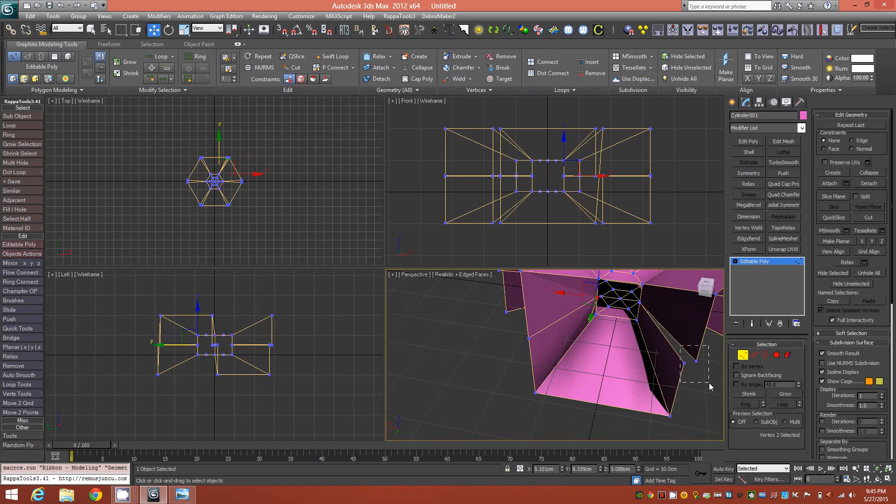
{"action": "left_click", "coordinate": [426, 70]}
{"action": "scroll", "coordinate": [646, 310], "scroll_direction": "up", "scroll_amount": 5}
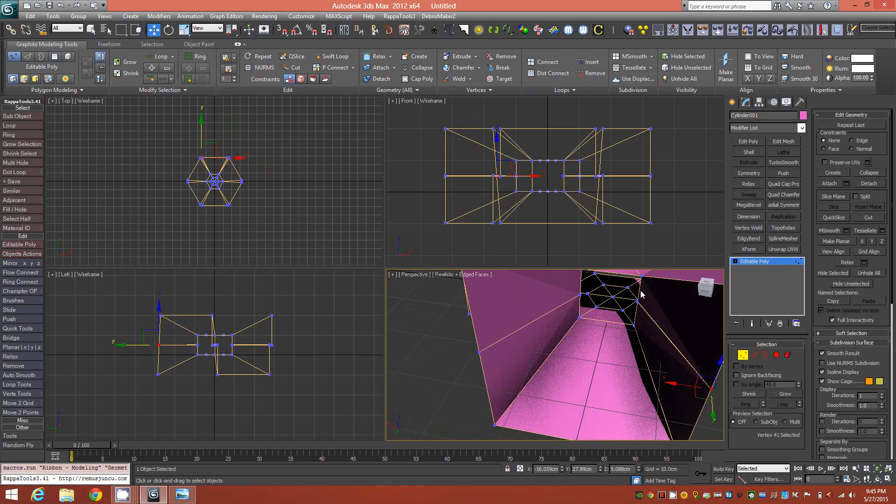
Collapse the inner seam vertex pair at the core end of the same arm into one vertex.
{"action": "left_click_drag", "start_coordinate": [640, 275], "coordinate": [620, 308]}
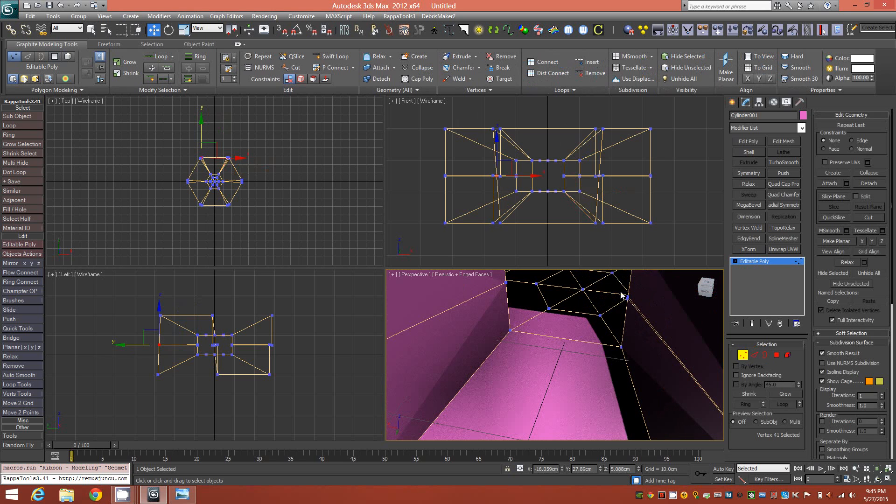
{"action": "left_click", "coordinate": [428, 69]}
{"action": "scroll", "coordinate": [603, 326], "scroll_direction": "up", "scroll_amount": 4}
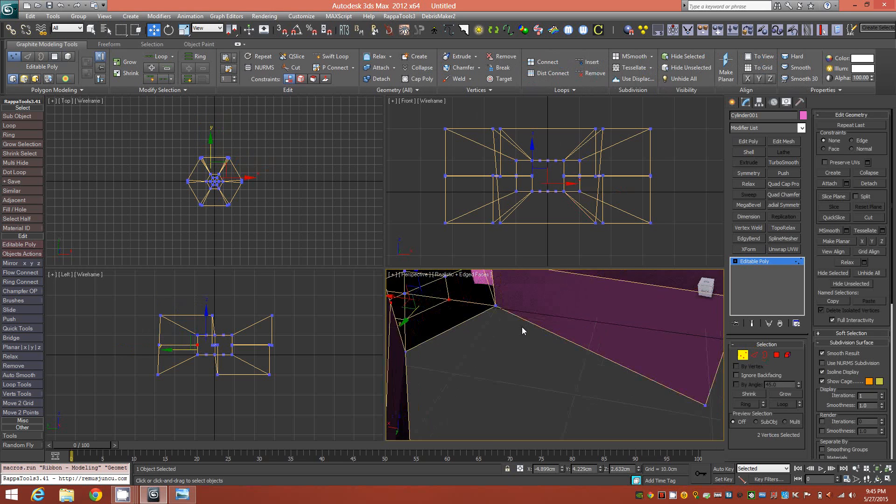
Collapse the outer corner seam vertex pair on the negative X side, and pick the matching inner pair at the core for collapsing.
{"action": "left_click_drag", "start_coordinate": [649, 313], "coordinate": [626, 368]}
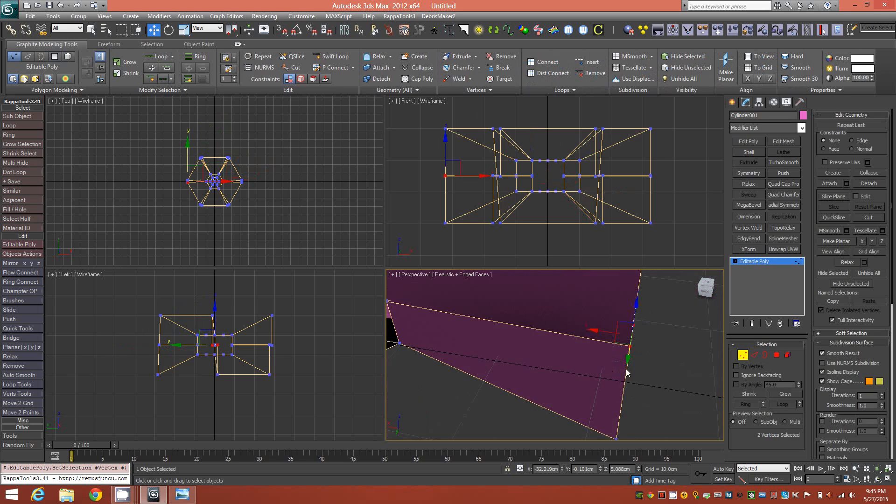
{"action": "scroll", "coordinate": [576, 344], "scroll_direction": "down", "scroll_amount": 3}
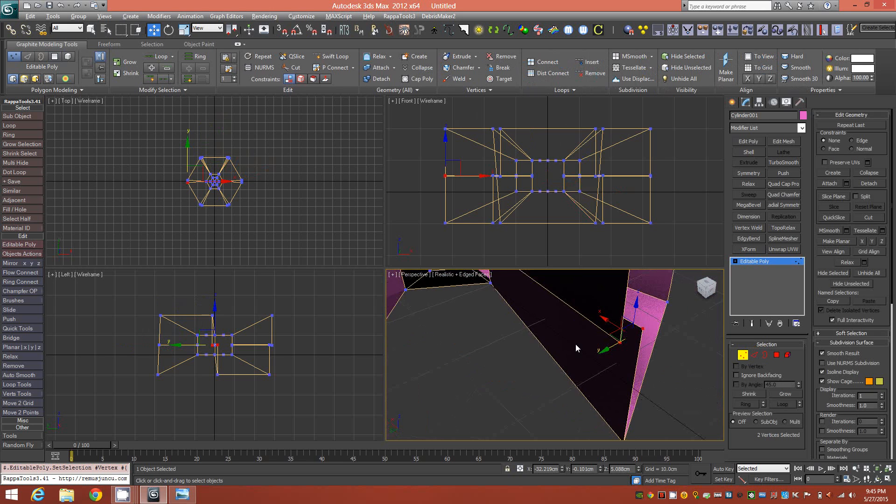
{"action": "left_click", "coordinate": [423, 68]}
{"action": "middle_click_drag", "start_coordinate": [540, 317], "coordinate": [543, 331]}
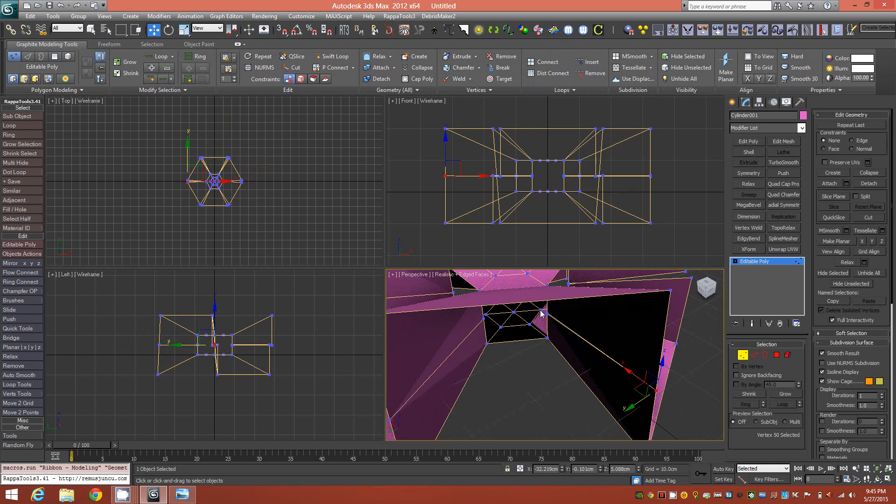
{"action": "scroll", "coordinate": [542, 314], "scroll_direction": "up", "scroll_amount": 3}
{"action": "left_click", "coordinate": [555, 320]}
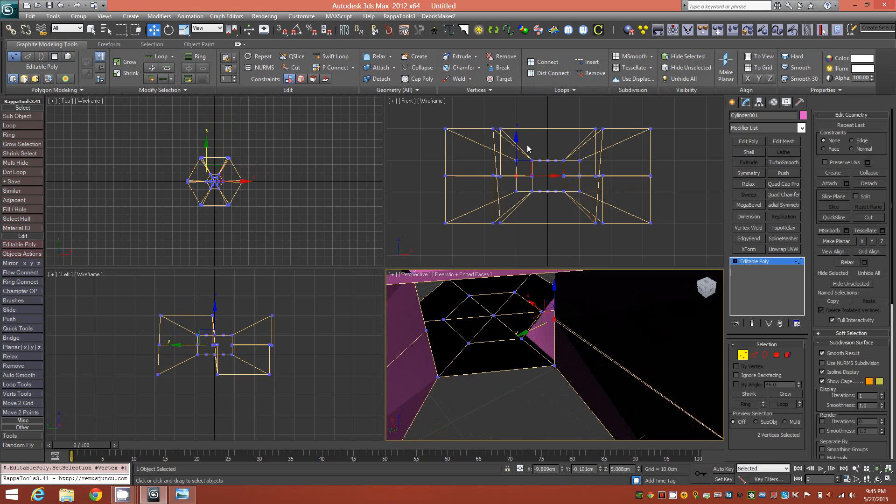
Collapse the outer and inner seam vertex pairs on the negative X, negative Y side into single vertices.
{"action": "scroll", "coordinate": [551, 337], "scroll_direction": "down", "scroll_amount": 3}
{"action": "middle_click_drag", "start_coordinate": [634, 349], "coordinate": [615, 360], "text": "alt"}
{"action": "left_click_drag", "start_coordinate": [636, 333], "coordinate": [654, 355]}
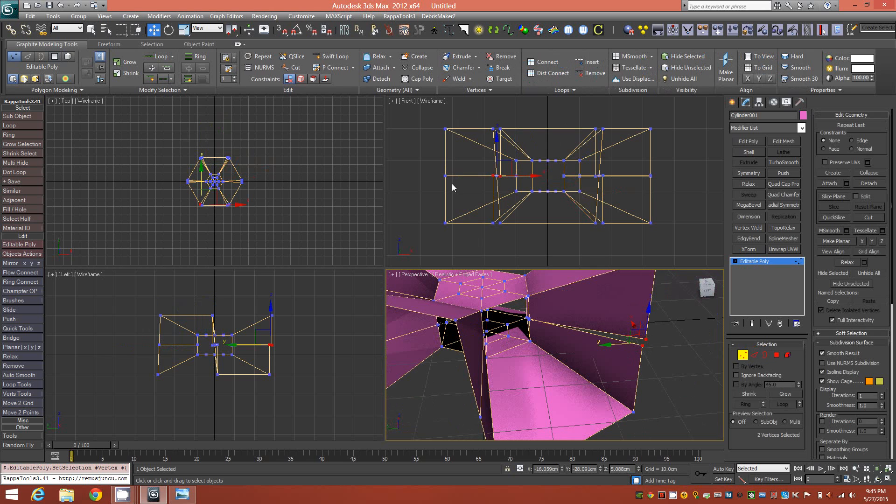
{"action": "left_click", "coordinate": [421, 69]}
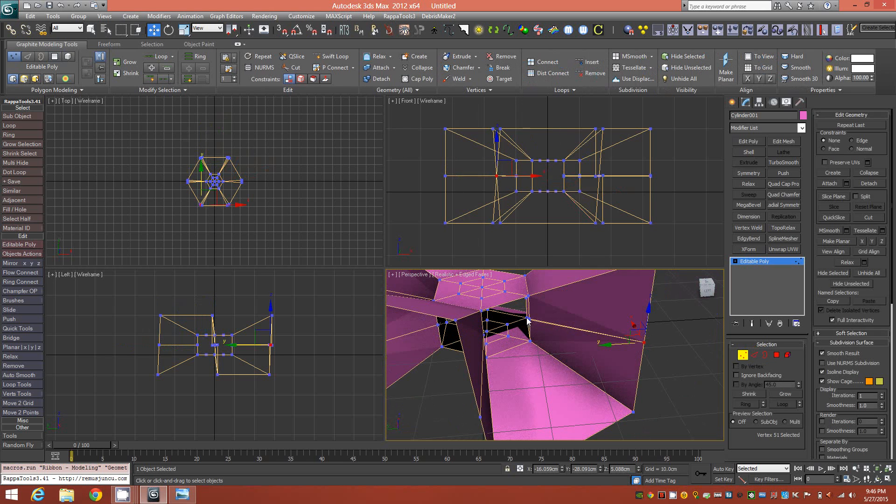
{"action": "scroll", "coordinate": [527, 321], "scroll_direction": "up", "scroll_amount": 4}
{"action": "left_click_drag", "start_coordinate": [546, 322], "coordinate": [552, 331]}
{"action": "left_click", "coordinate": [428, 69]}
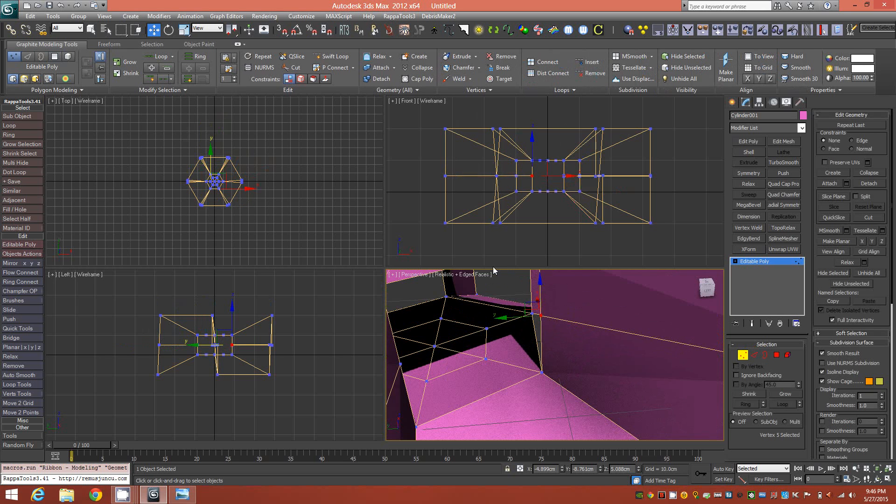
Collapse the outer and inner seam vertex pairs on the positive X, negative Y side into single vertices.
{"action": "scroll", "coordinate": [550, 336], "scroll_direction": "down", "scroll_amount": 6}
{"action": "middle_click_drag", "start_coordinate": [554, 366], "coordinate": [674, 392], "text": "alt"}
{"action": "left_click_drag", "start_coordinate": [680, 397], "coordinate": [651, 362]}
{"action": "left_click", "coordinate": [422, 68]}
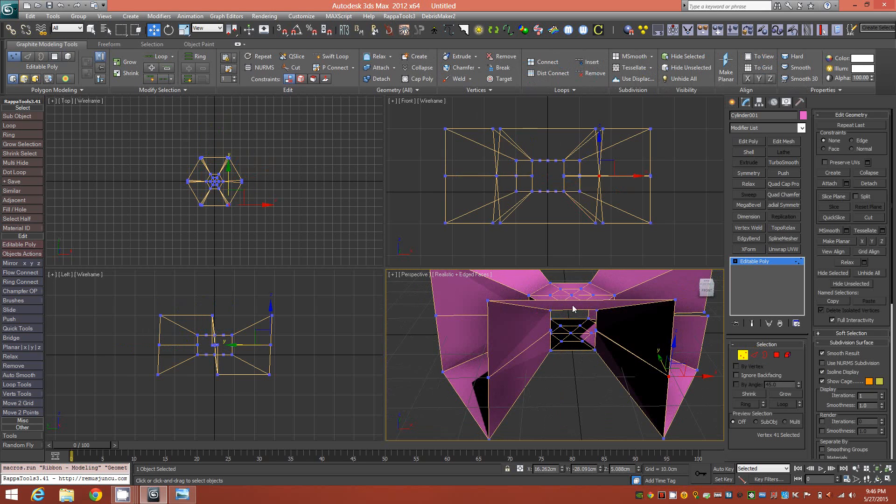
{"action": "scroll", "coordinate": [582, 306], "scroll_direction": "up", "scroll_amount": 5}
{"action": "left_click_drag", "start_coordinate": [620, 347], "coordinate": [622, 350]}
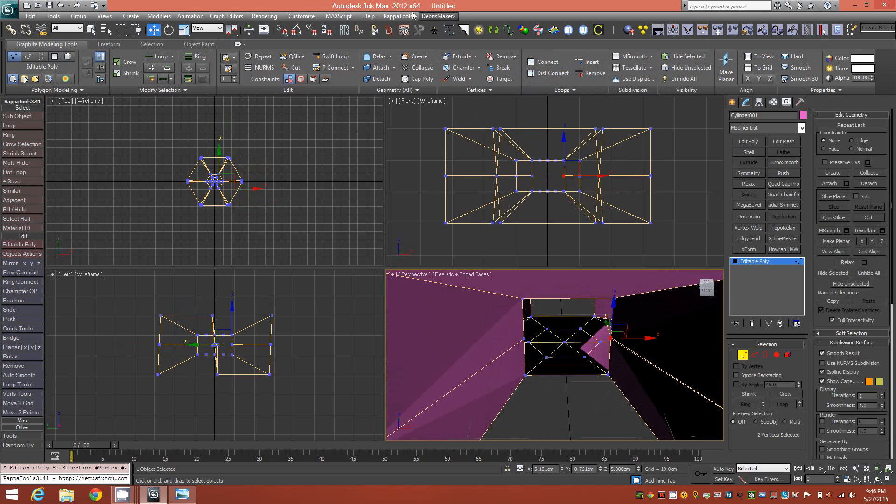
{"action": "left_click", "coordinate": [427, 69]}
Collapse the outer and inner seam vertex pairs on the positive X side into single vertices and leave vertex editing.
{"action": "scroll", "coordinate": [590, 346], "scroll_direction": "down", "scroll_amount": 3}
{"action": "scroll", "coordinate": [589, 346], "scroll_direction": "down", "scroll_amount": 3}
{"action": "middle_click_drag", "start_coordinate": [620, 343], "coordinate": [593, 339], "text": "alt"}
{"action": "left_click_drag", "start_coordinate": [655, 339], "coordinate": [672, 354]}
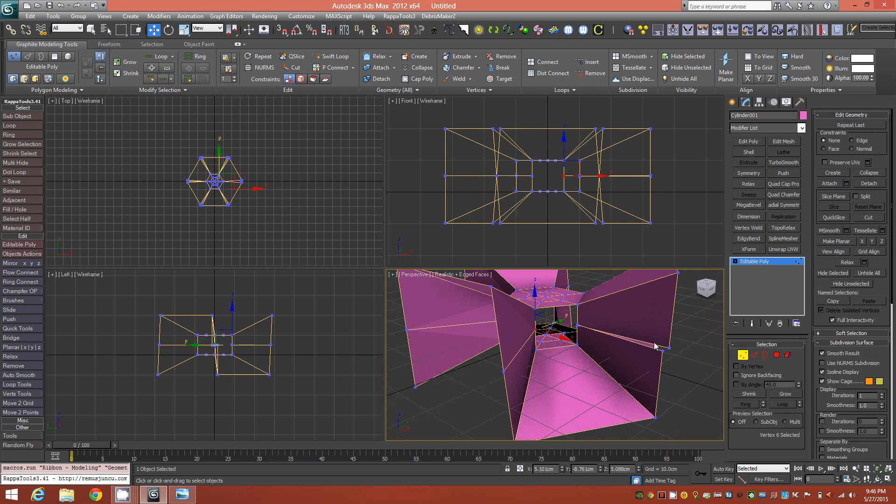
{"action": "left_click", "coordinate": [417, 68]}
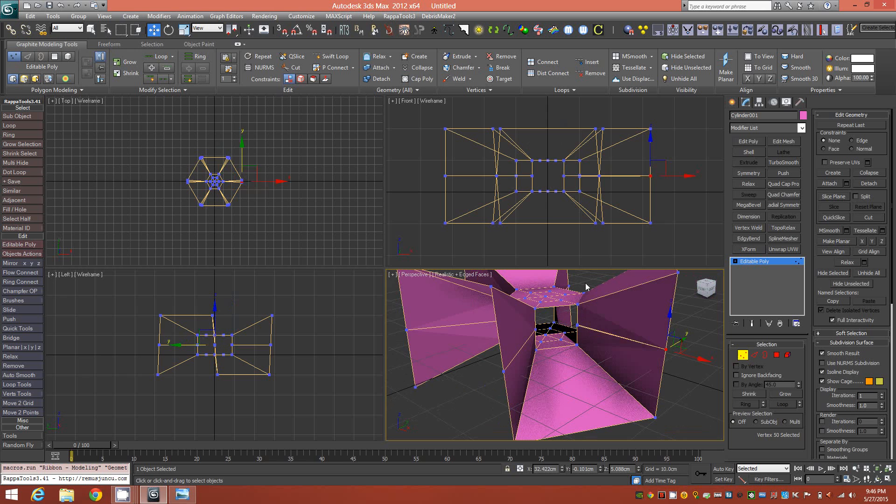
{"action": "scroll", "coordinate": [586, 322], "scroll_direction": "up", "scroll_amount": 4}
{"action": "left_click_drag", "start_coordinate": [563, 321], "coordinate": [576, 337]}
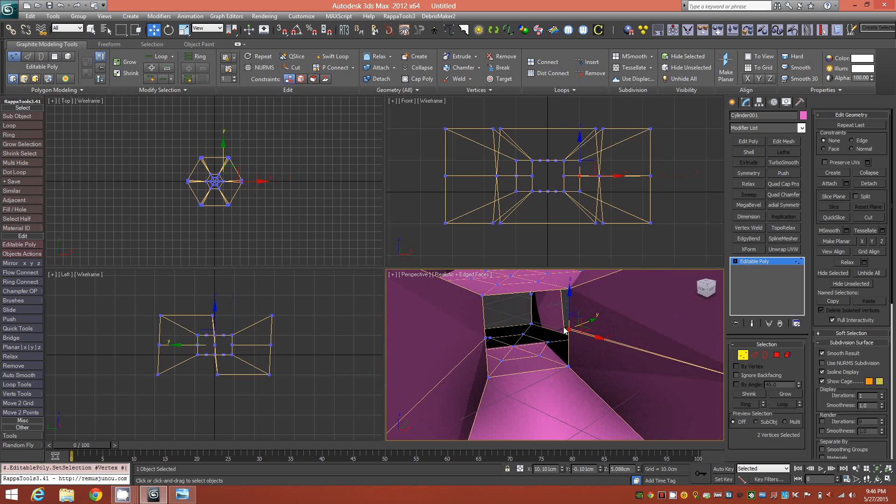
{"action": "left_click", "coordinate": [418, 69]}
{"action": "scroll", "coordinate": [587, 306], "scroll_direction": "down", "scroll_amount": 5}
{"action": "middle_click_drag", "start_coordinate": [591, 335], "coordinate": [629, 361], "text": "alt"}
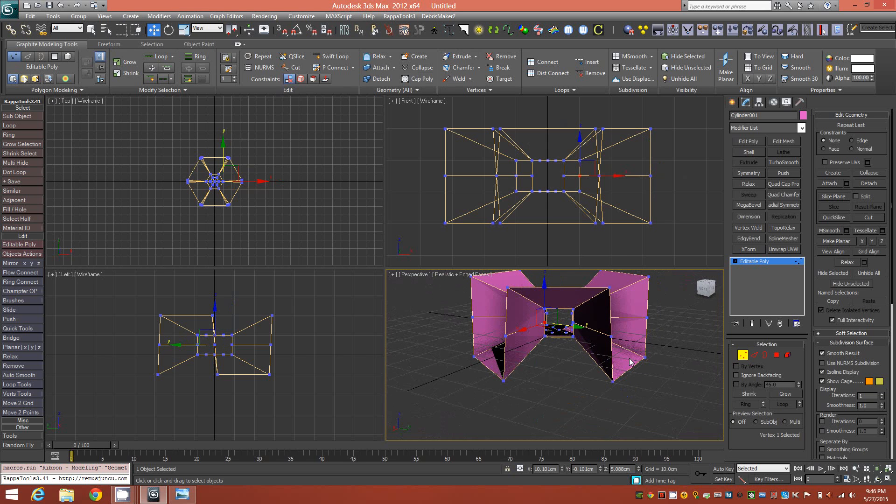
{"action": "left_click", "coordinate": [742, 356]}
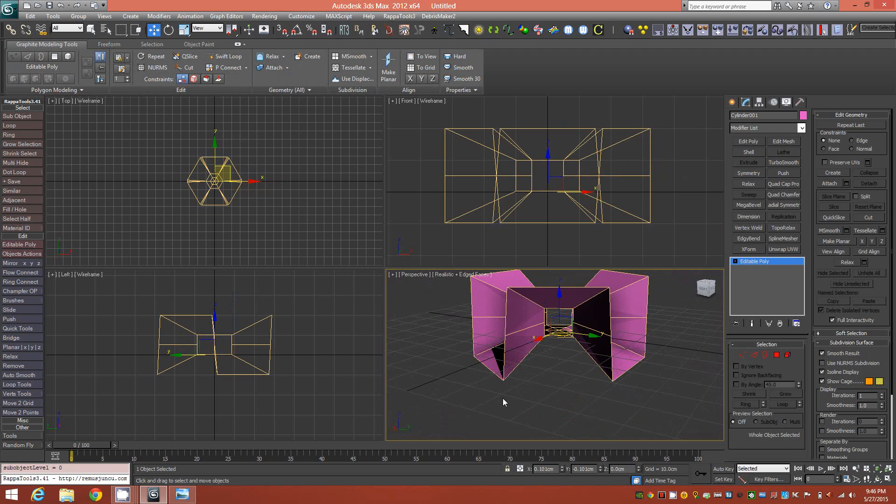
{"action": "middle_click_drag", "start_coordinate": [563, 357], "coordinate": [571, 379], "text": "alt"}
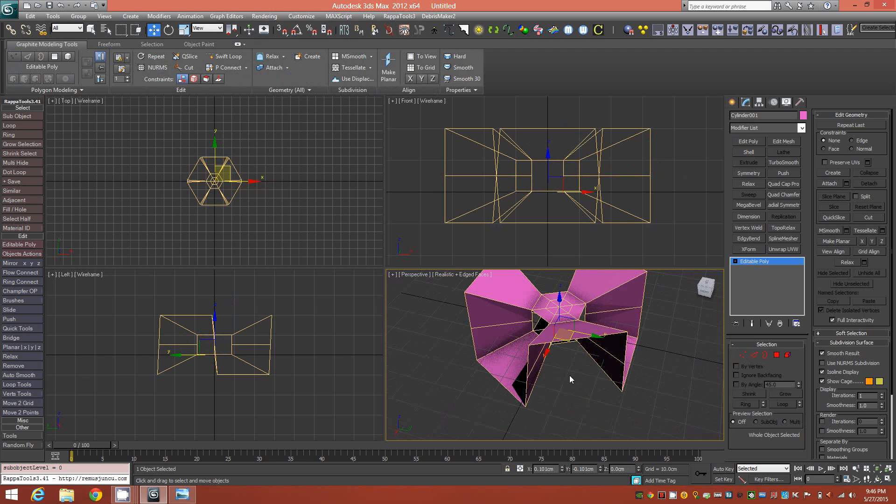
Select all polygons of the core's upper hexagonal cap, both the outer ring and the inner triangles.
{"action": "left_click", "coordinate": [208, 187]}
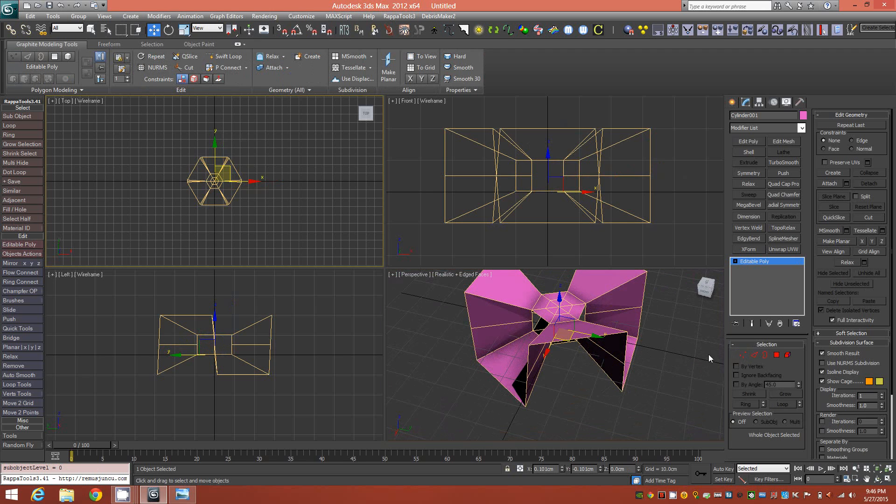
{"action": "left_click", "coordinate": [777, 356]}
{"action": "right_click", "coordinate": [191, 196]}
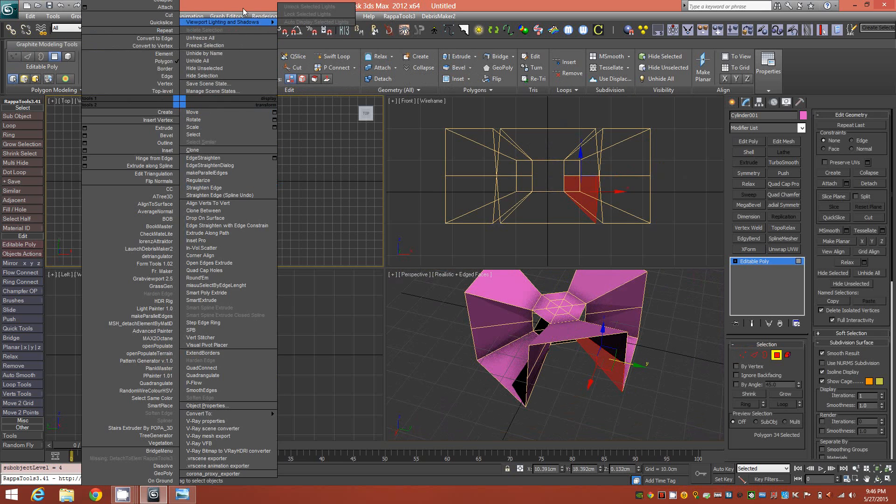
{"action": "left_click", "coordinate": [241, 115]}
{"action": "scroll", "coordinate": [195, 188], "scroll_direction": "up", "scroll_amount": 10}
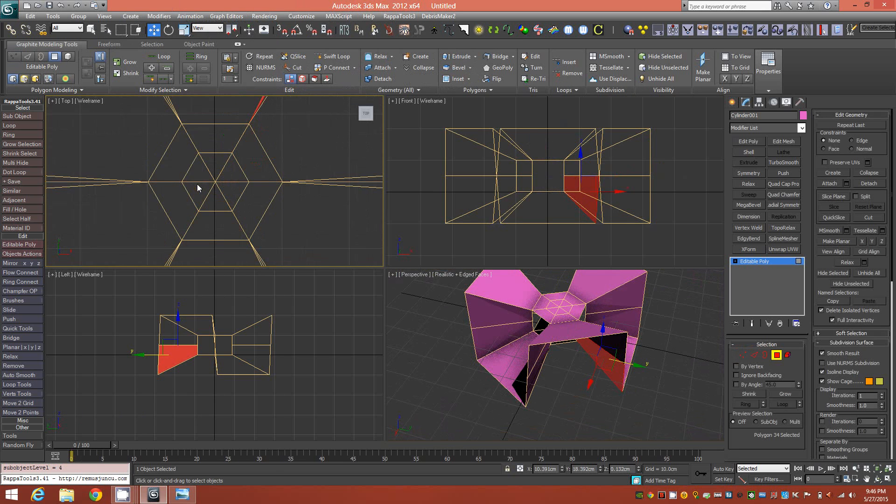
{"action": "left_click", "coordinate": [186, 200]}
{"action": "left_click", "coordinate": [218, 228], "text": "shift"}
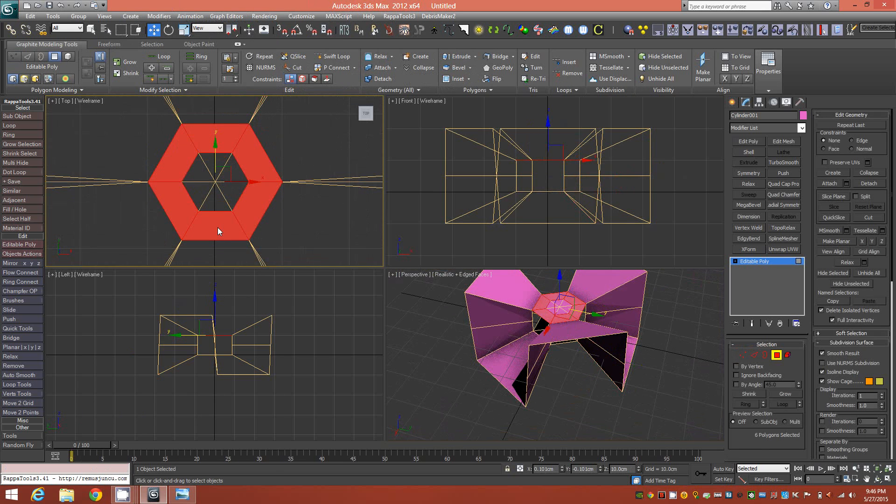
{"action": "left_click", "coordinate": [201, 173], "text": "ctrl"}
{"action": "left_click", "coordinate": [204, 193], "text": "ctrl"}
{"action": "left_click", "coordinate": [216, 201], "text": "ctrl"}
{"action": "left_click", "coordinate": [230, 196], "text": "ctrl"}
{"action": "left_click", "coordinate": [232, 176], "text": "ctrl"}
Extend the selection to similar polygons so the core's lower hexagonal cap is included.
{"action": "left_click", "coordinate": [192, 92]}
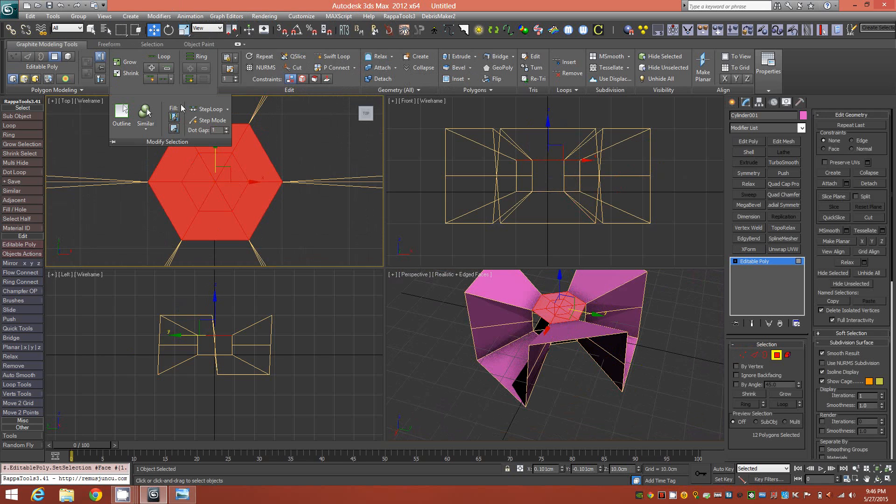
{"action": "left_click", "coordinate": [146, 111]}
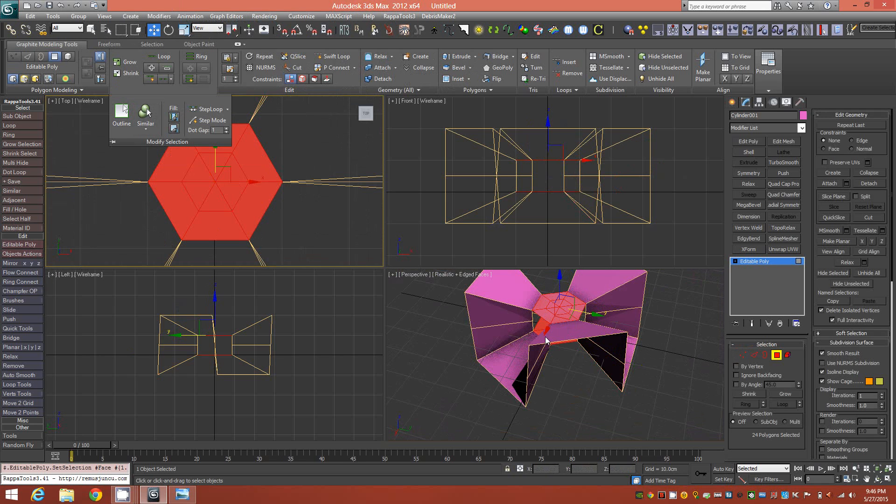
{"action": "middle_click_drag", "start_coordinate": [556, 337], "coordinate": [557, 355], "text": "alt"}
{"action": "scroll", "coordinate": [555, 317], "scroll_direction": "up", "scroll_amount": 3}
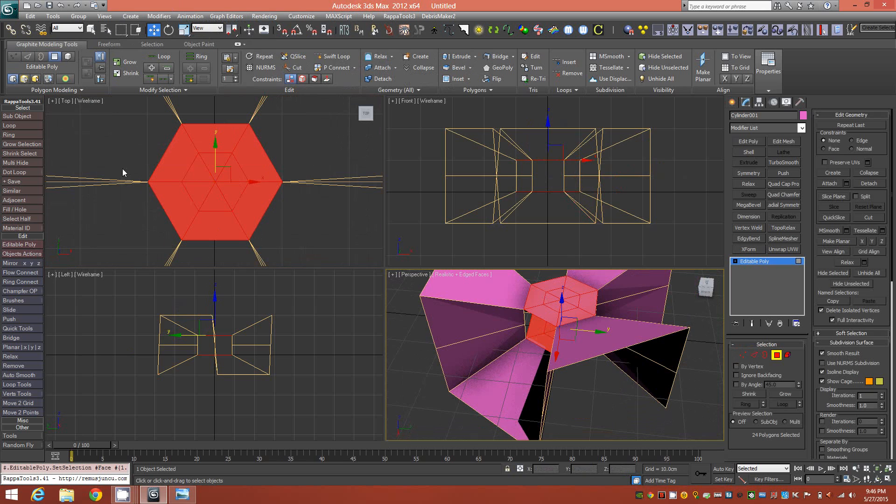
Scale both hexagonal core caps down in the XY plane to about half their width and leave polygon editing.
{"action": "key", "text": "r"}
{"action": "left_click", "coordinate": [220, 178]}
{"action": "left_click_drag", "start_coordinate": [223, 175], "coordinate": [240, 226]}
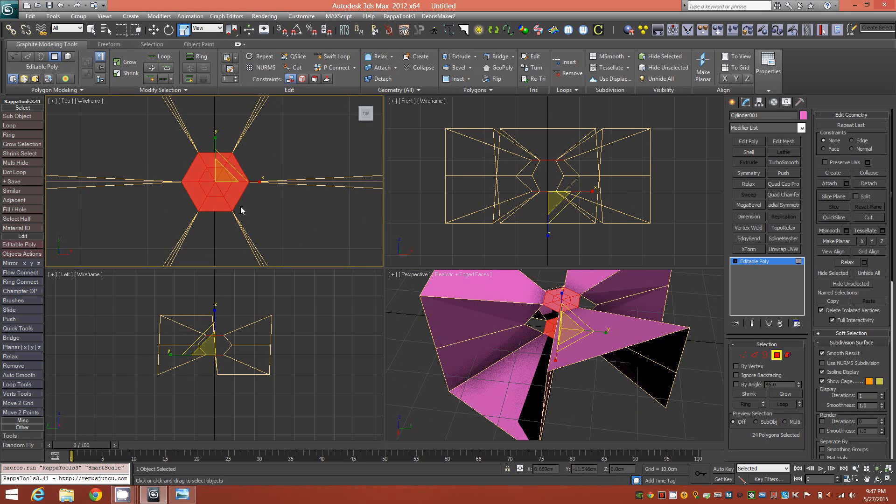
{"action": "middle_click_drag", "start_coordinate": [600, 360], "coordinate": [654, 345], "text": "alt"}
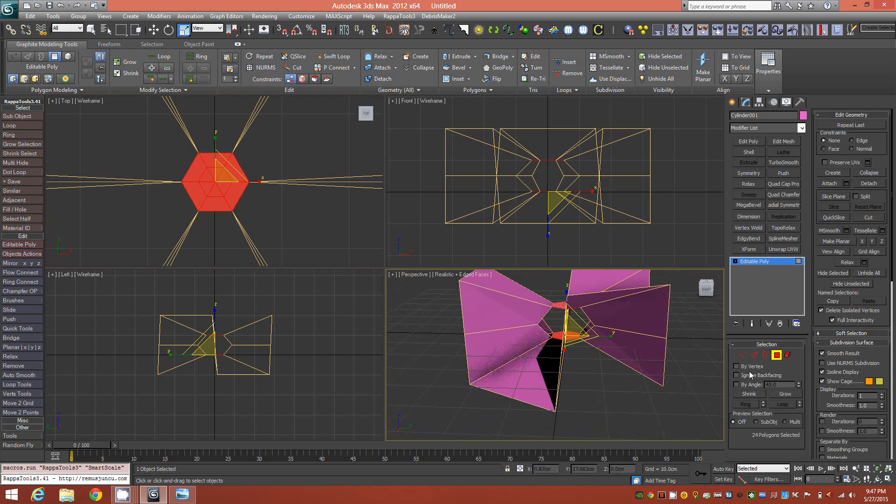
{"action": "left_click", "coordinate": [775, 357]}
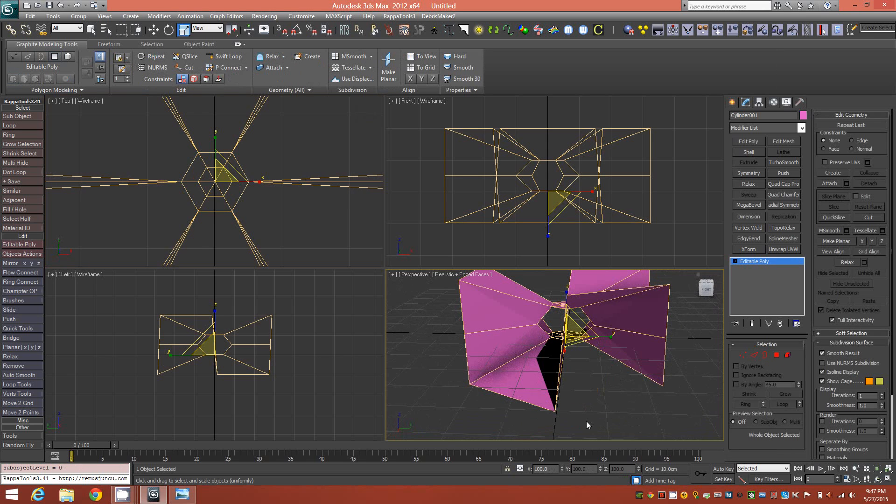
Center the object's pivot on the object using Affect Pivot Only.
{"action": "middle_click_drag", "start_coordinate": [552, 354], "coordinate": [681, 290], "text": "alt"}
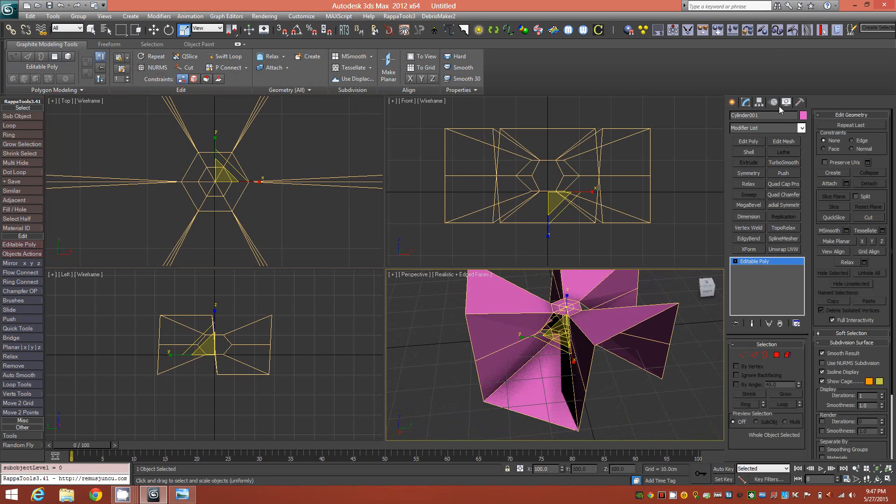
{"action": "left_click", "coordinate": [759, 104]}
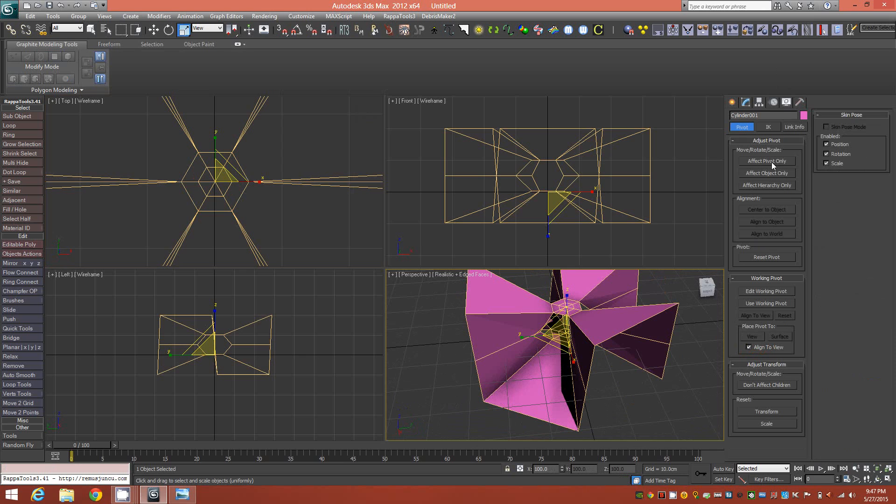
{"action": "left_click", "coordinate": [772, 162]}
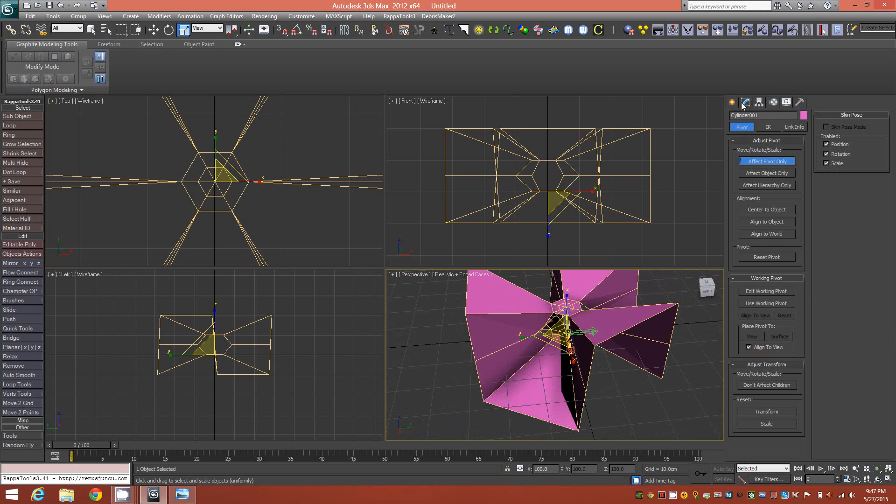
{"action": "left_click", "coordinate": [778, 210]}
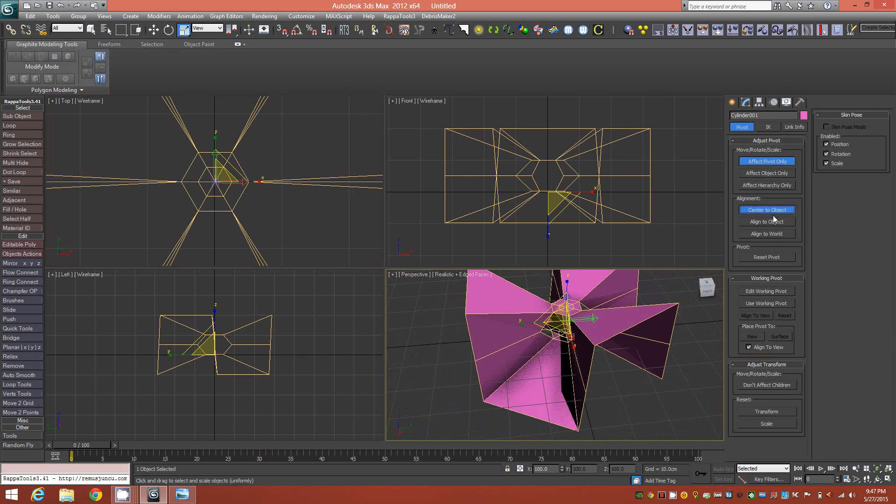
{"action": "left_click", "coordinate": [784, 161]}
{"action": "middle_click_drag", "start_coordinate": [575, 325], "coordinate": [626, 334], "text": "alt"}
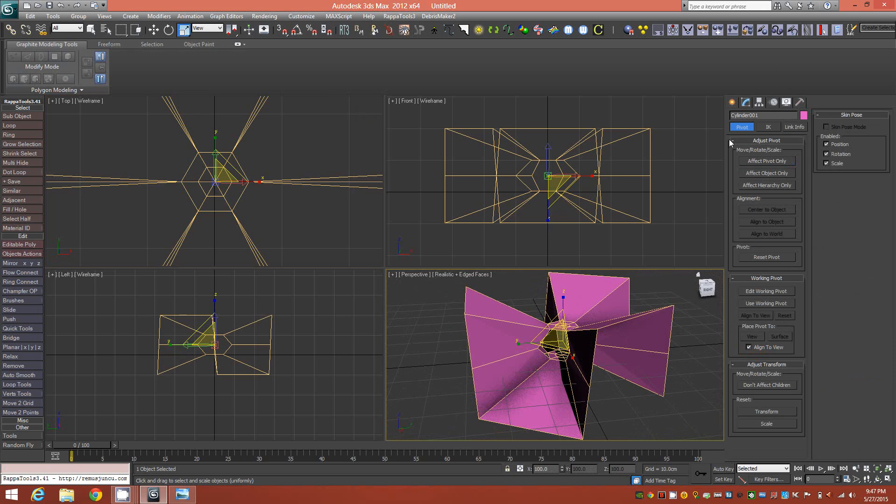
Apply a TurboSmooth modifier to the star shape and inspect the smoothed arms and core.
{"action": "left_click", "coordinate": [733, 101]}
{"action": "left_click", "coordinate": [746, 101]}
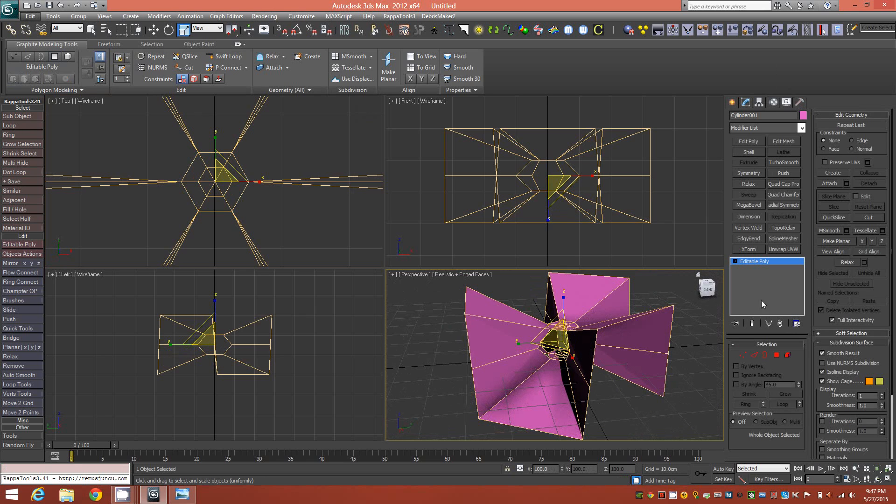
{"action": "left_click", "coordinate": [784, 162]}
{"action": "middle_click_drag", "start_coordinate": [631, 366], "coordinate": [605, 377], "text": "alt"}
{"action": "scroll", "coordinate": [586, 345], "scroll_direction": "up", "scroll_amount": 3}
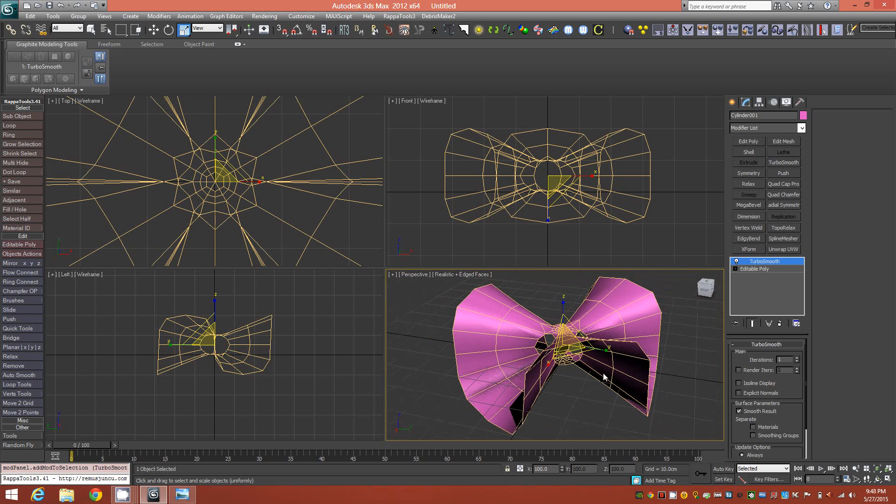
{"action": "mouse_move", "coordinate": [552, 353]}
{"action": "middle_mouse_down", "text": "alt"}
{"action": "mouse_move", "coordinate": [554, 382]}
{"action": "mouse_move", "coordinate": [527, 343]}
{"action": "mouse_move", "coordinate": [558, 343]}
{"action": "middle_mouse_up", "text": "alt"}
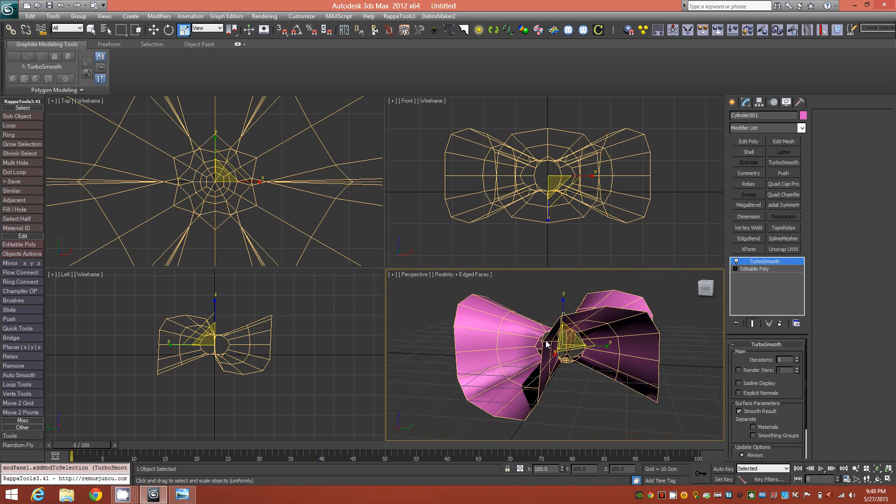
Apply a Shell modifier to the smoothed star shape and inspect the thickened rims.
{"action": "left_click", "coordinate": [749, 152]}
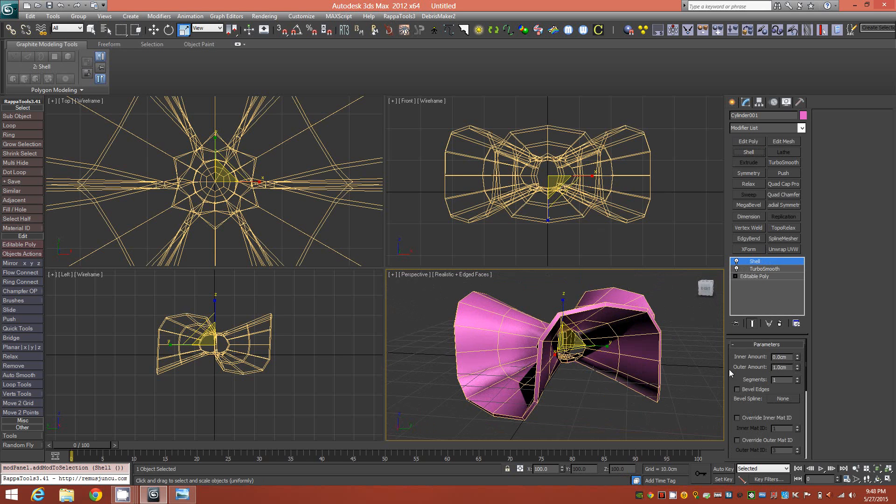
{"action": "middle_click_drag", "start_coordinate": [568, 379], "coordinate": [587, 385], "text": "alt"}
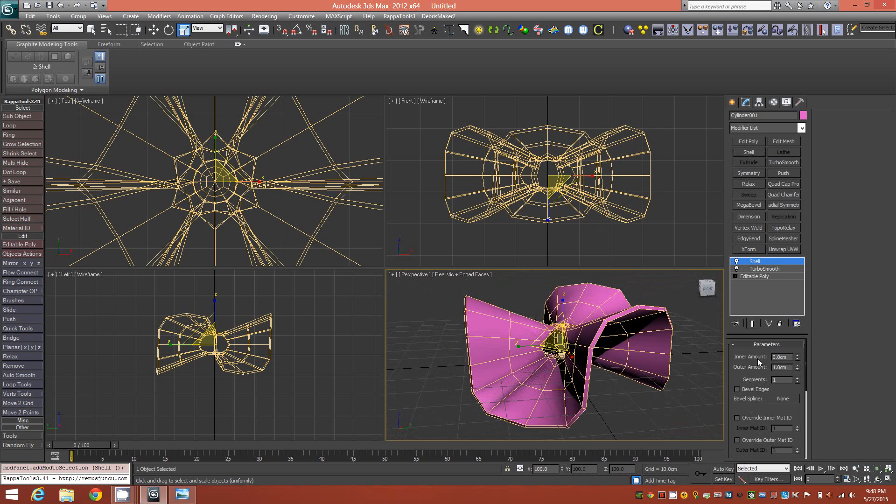
{"action": "scroll", "coordinate": [559, 361], "scroll_direction": "up", "scroll_amount": 5}
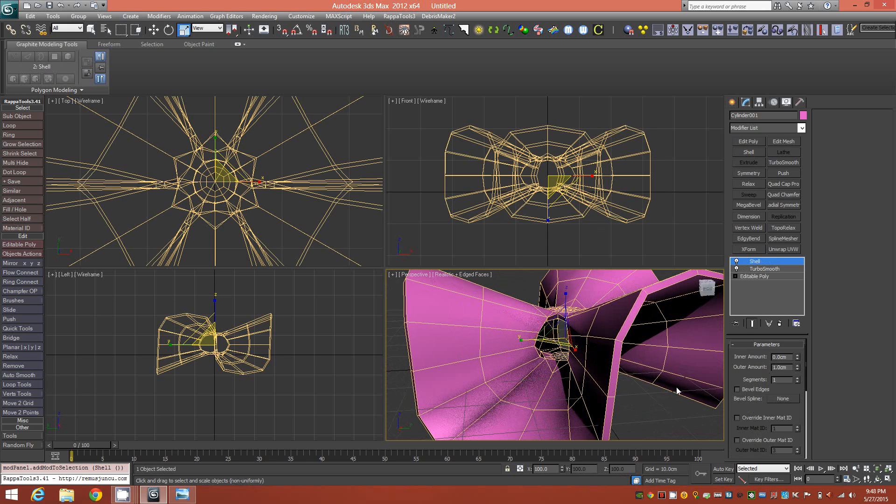
{"action": "middle_click_drag", "start_coordinate": [558, 365], "coordinate": [592, 358], "text": "alt"}
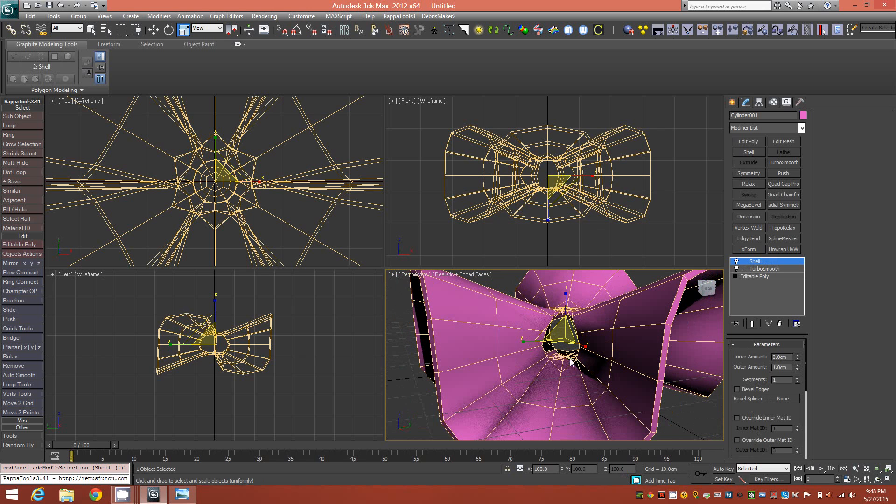
Set both the outer and inner amounts of the Shell modifier to 0.5 cm.
{"action": "left_click_drag", "start_coordinate": [797, 369], "coordinate": [797, 333]}
{"action": "middle_click_drag", "start_coordinate": [610, 365], "coordinate": [592, 359], "text": "alt"}
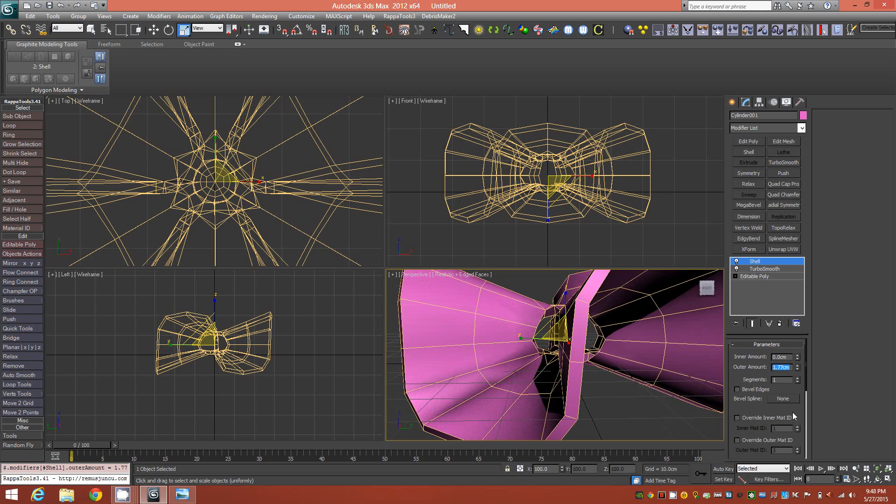
{"action": "type", "text": "0.5"}
{"action": "left_click", "coordinate": [788, 358]}
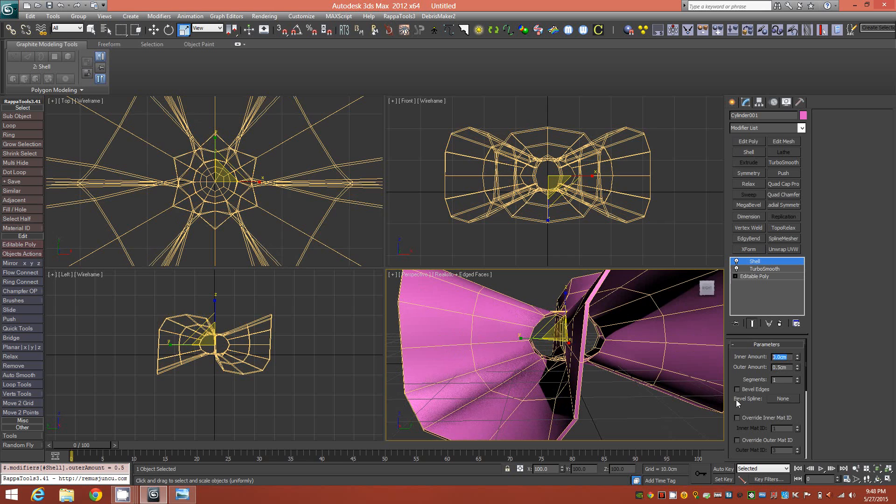
{"action": "type", "text": "0.5"}
{"action": "left_click", "coordinate": [785, 368]}
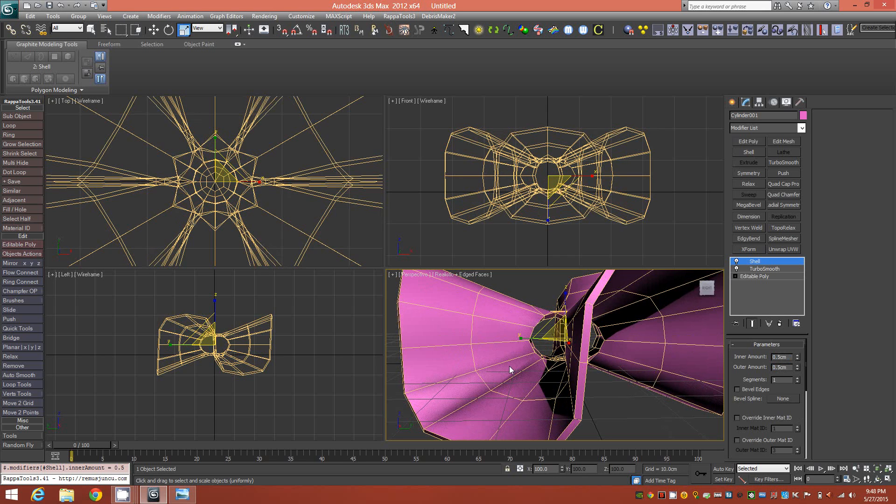
{"action": "middle_click_drag", "start_coordinate": [540, 363], "coordinate": [593, 352], "text": "alt"}
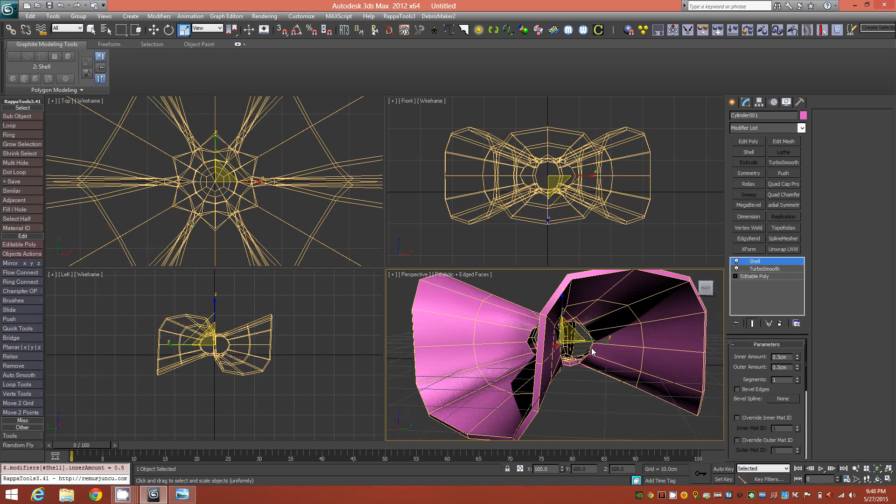
{"action": "middle_click_drag", "start_coordinate": [517, 351], "coordinate": [551, 357], "text": "alt"}
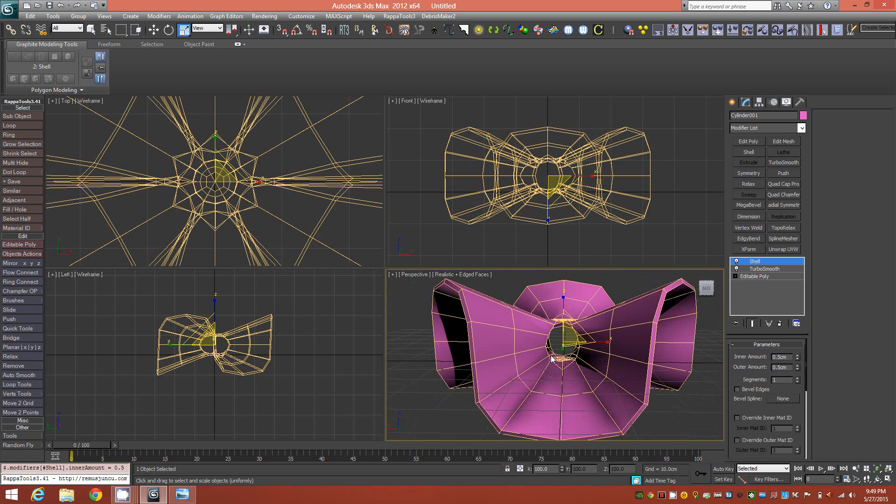
{"action": "mouse_move", "coordinate": [608, 356]}
{"action": "middle_mouse_down", "text": "alt"}
{"action": "mouse_move", "coordinate": [567, 382]}
{"action": "mouse_move", "coordinate": [567, 394]}
{"action": "mouse_move", "coordinate": [614, 359]}
{"action": "mouse_move", "coordinate": [603, 354]}
{"action": "middle_mouse_up", "text": "alt"}
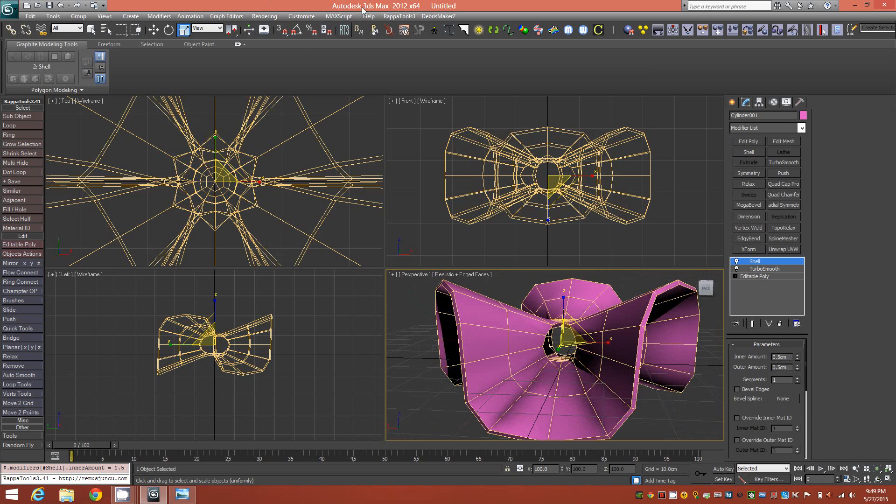
Apply a Relax modifier with 3 iterations to the shelled star shape and inspect the softened arms.
{"action": "left_click", "coordinate": [748, 182]}
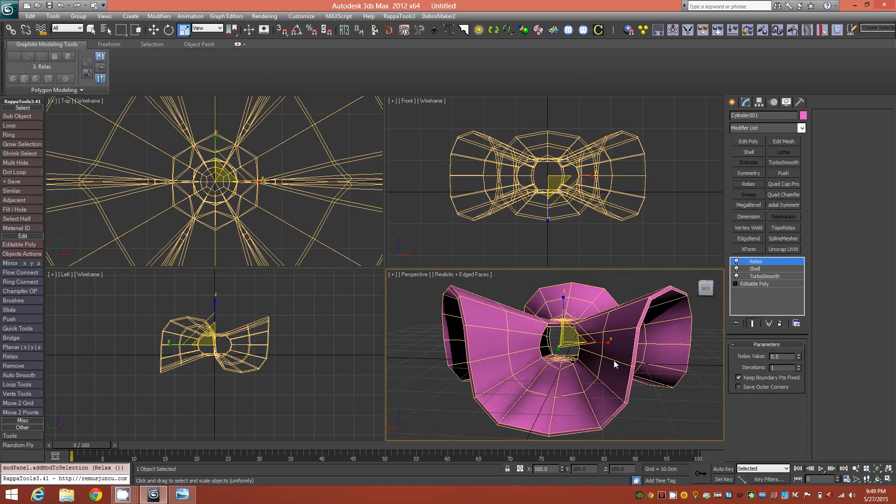
{"action": "middle_click_drag", "start_coordinate": [624, 351], "coordinate": [605, 357], "text": "alt"}
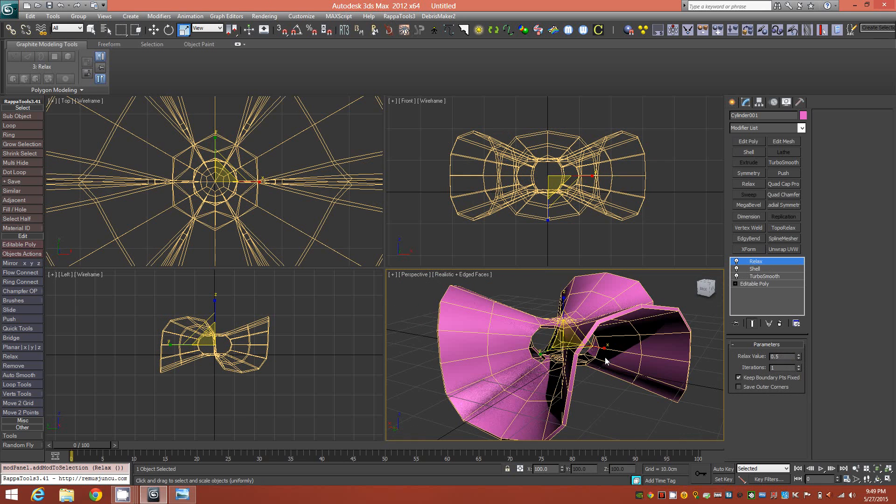
{"action": "left_click", "coordinate": [799, 366]}
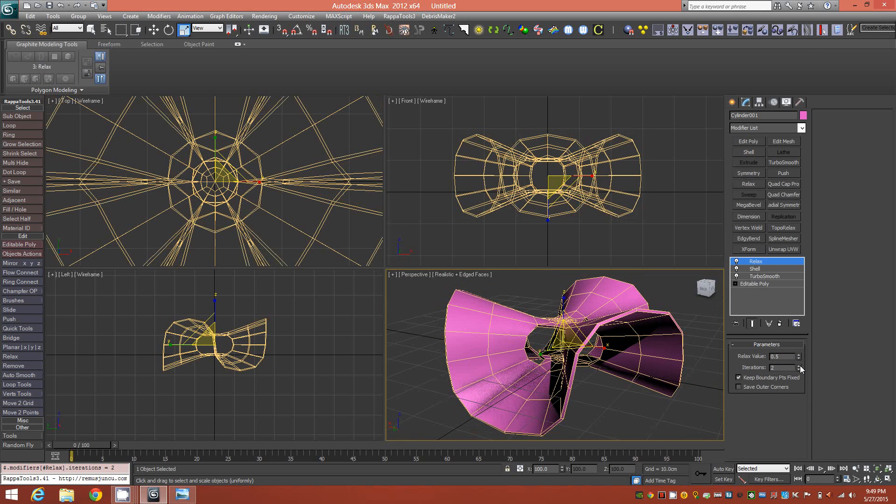
{"action": "left_click", "coordinate": [799, 366]}
{"action": "key", "text": "alt"}
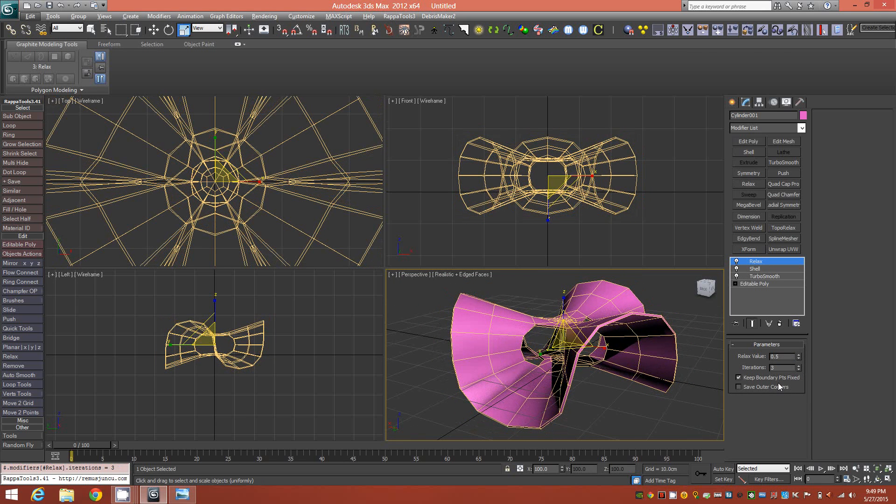
{"action": "middle_click_drag", "start_coordinate": [579, 382], "coordinate": [506, 368], "text": "alt"}
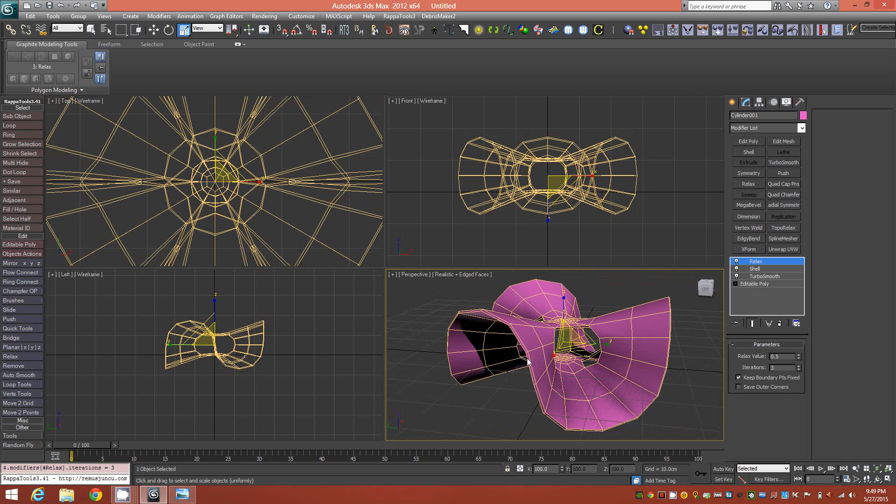
{"action": "scroll", "coordinate": [525, 351], "scroll_direction": "up", "scroll_amount": 3}
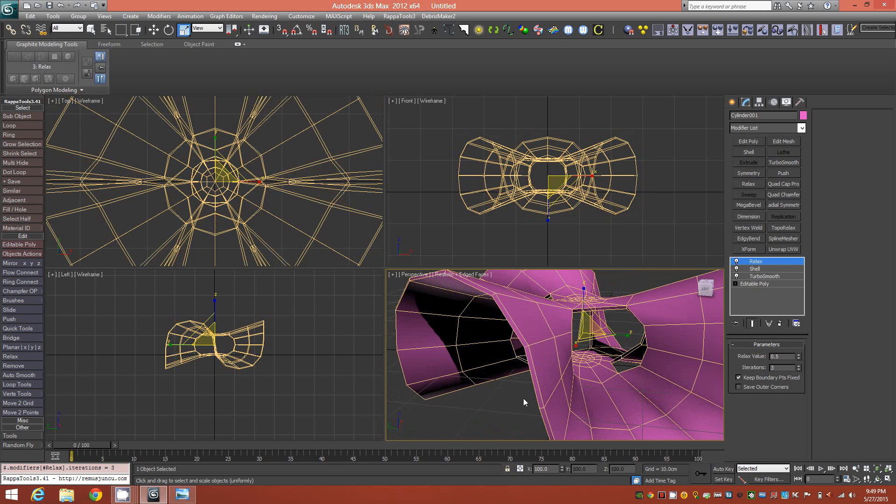
{"action": "scroll", "coordinate": [592, 331], "scroll_direction": "down", "scroll_amount": 3}
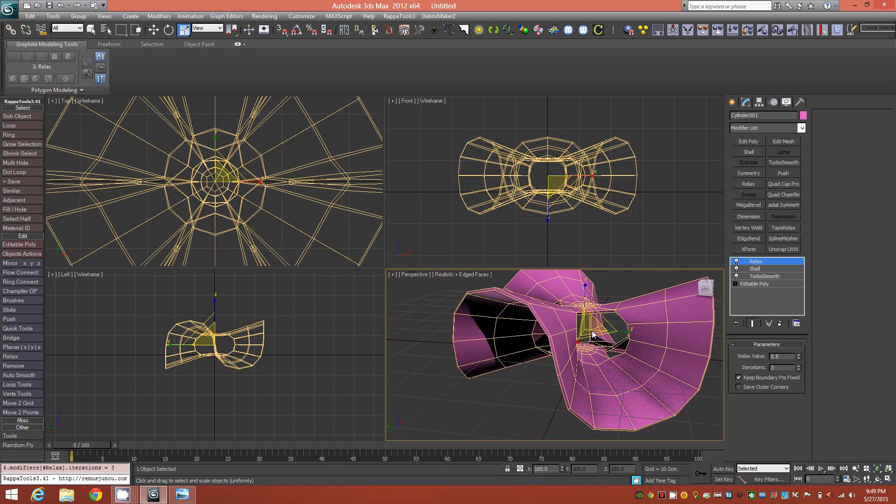
Add a Squeeze modifier and set its radial squeeze amount to -0.6.
{"action": "left_click", "coordinate": [802, 128]}
{"action": "left_click_drag", "start_coordinate": [802, 168], "coordinate": [808, 338]}
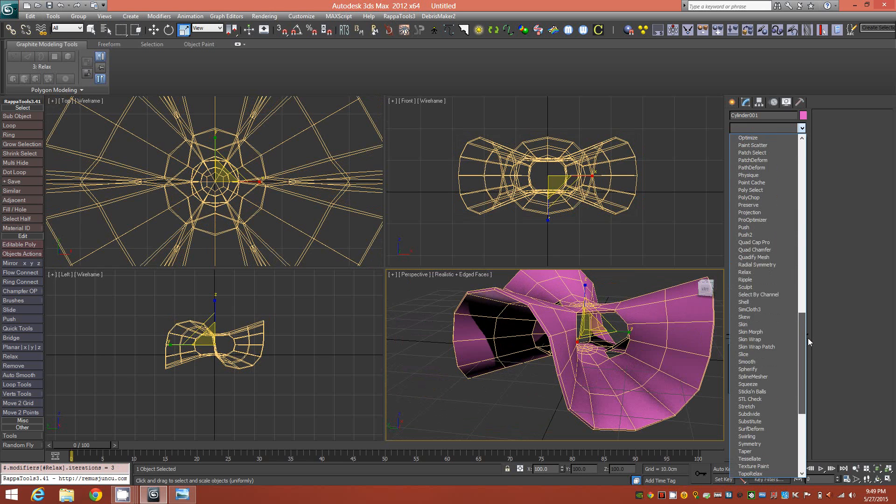
{"action": "left_click", "coordinate": [766, 383]}
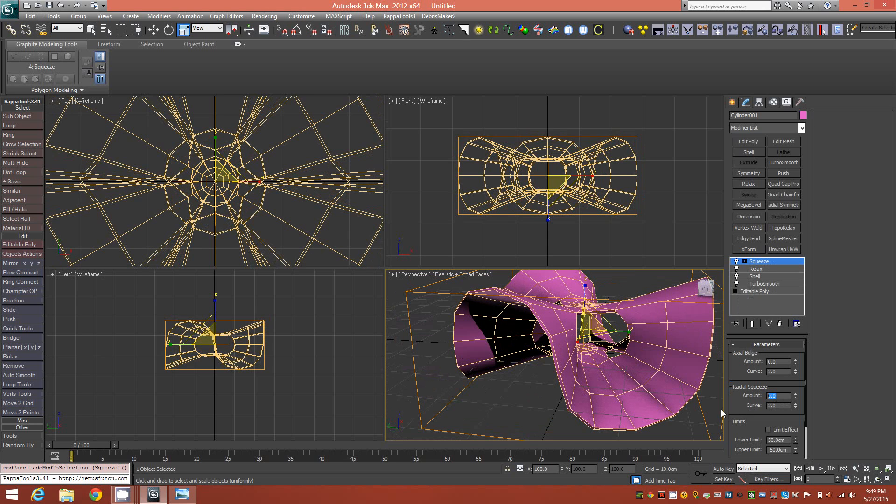
{"action": "type", "text": "-0.6"}
{"action": "key", "text": "Return"}
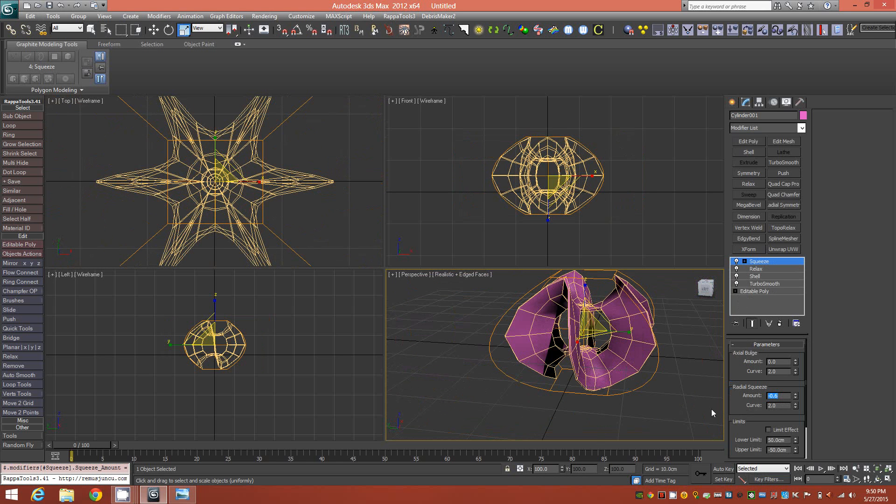
{"action": "middle_click_drag", "start_coordinate": [615, 312], "coordinate": [574, 347], "text": "alt"}
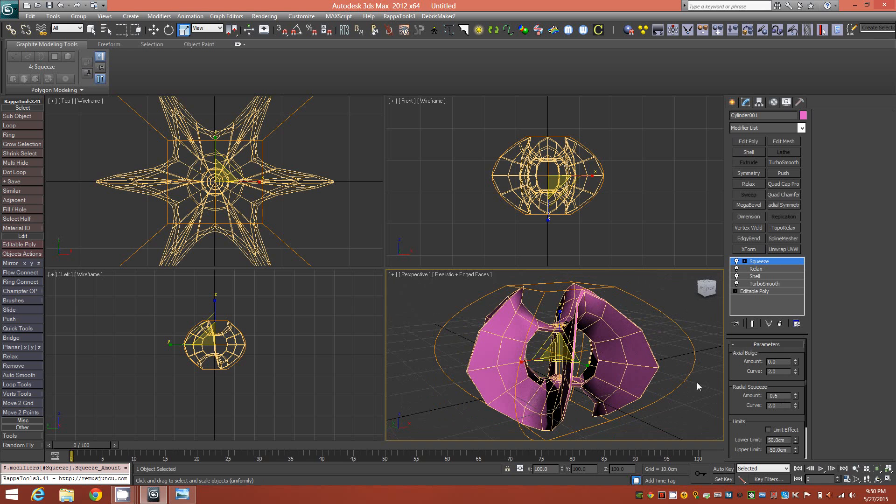
{"action": "middle_click_drag", "start_coordinate": [621, 343], "coordinate": [691, 359], "text": "alt"}
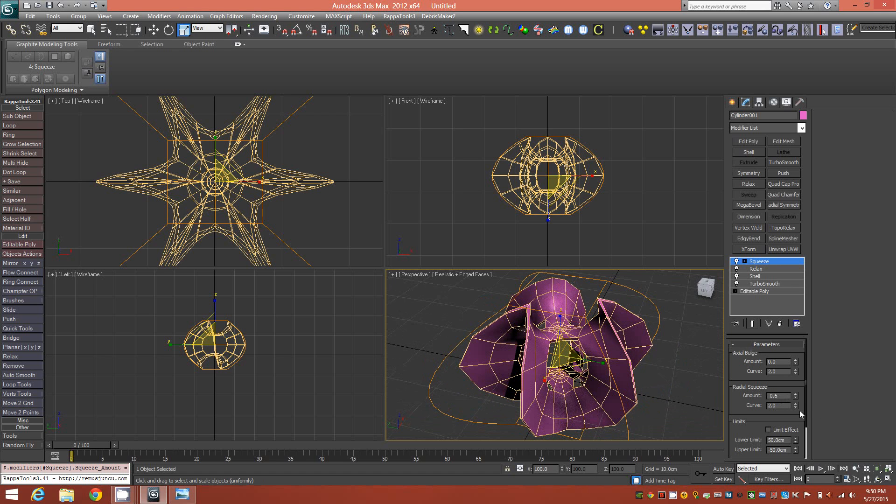
Fine-tune the radial squeeze amount to -0.7.
{"action": "left_click_drag", "start_coordinate": [797, 397], "coordinate": [744, 399]}
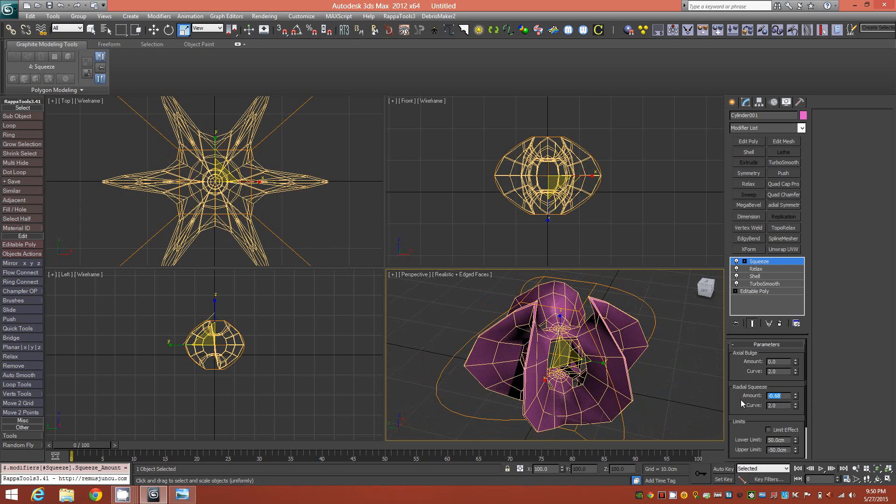
{"action": "left_click", "coordinate": [795, 398]}
{"action": "left_click", "coordinate": [796, 398]}
{"action": "middle_click_drag", "start_coordinate": [573, 362], "coordinate": [555, 341], "text": "alt"}
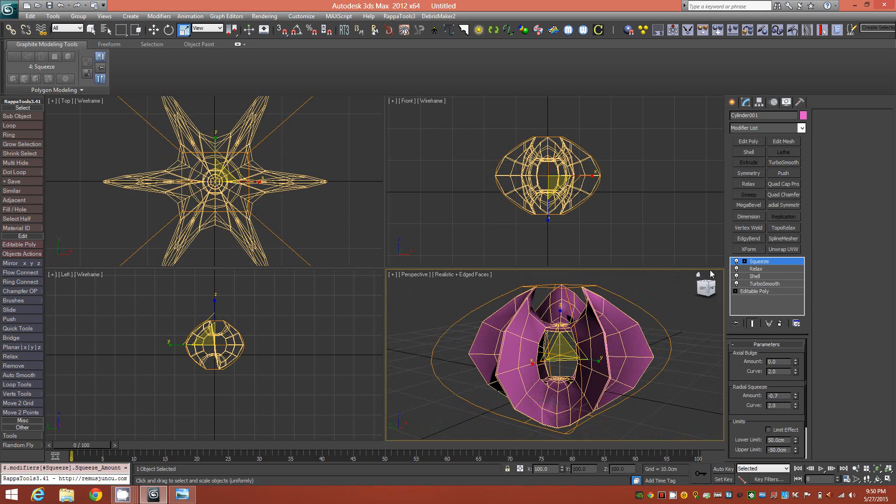
Add an XForm modifier and scale its gizmo along Z to flatten the star to about half its height.
{"action": "left_click", "coordinate": [748, 250]}
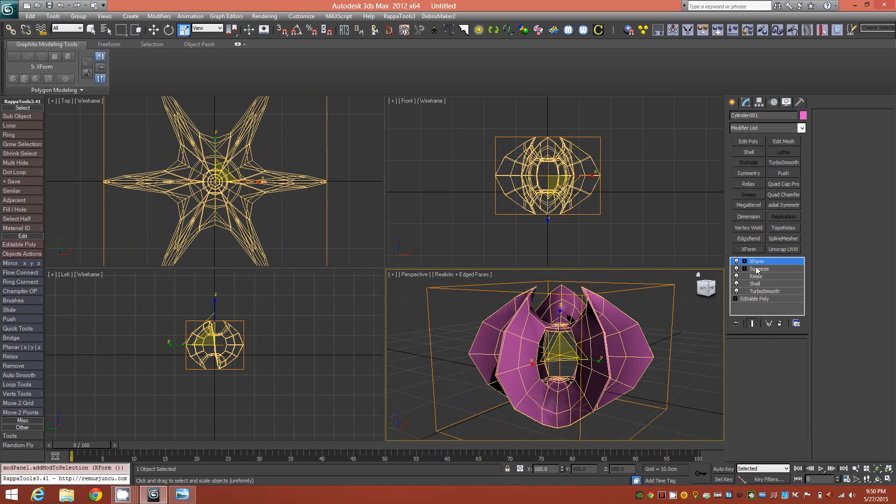
{"action": "left_click", "coordinate": [745, 262]}
{"action": "left_click", "coordinate": [761, 269]}
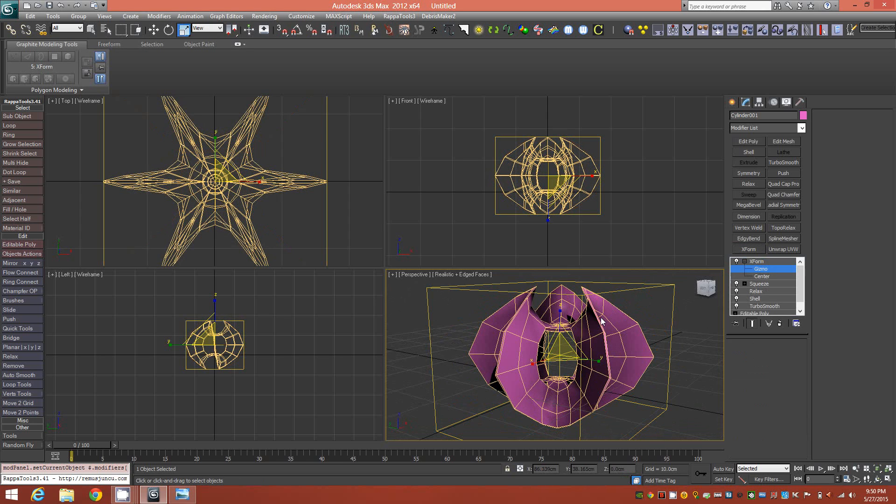
{"action": "key", "text": "r"}
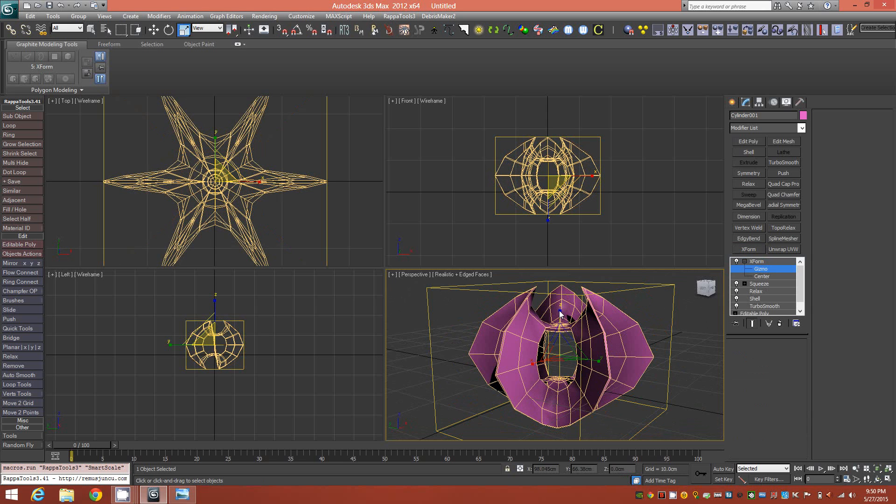
{"action": "left_click_drag", "start_coordinate": [560, 312], "coordinate": [564, 348]}
{"action": "mouse_move", "coordinate": [589, 350]}
{"action": "middle_mouse_down", "text": "alt"}
{"action": "mouse_move", "coordinate": [605, 354]}
{"action": "mouse_move", "coordinate": [586, 359]}
{"action": "mouse_move", "coordinate": [588, 347]}
{"action": "mouse_move", "coordinate": [661, 340]}
{"action": "mouse_move", "coordinate": [590, 366]}
{"action": "middle_mouse_up", "text": "alt"}
{"action": "scroll", "coordinate": [585, 358], "scroll_direction": "up", "scroll_amount": 5}
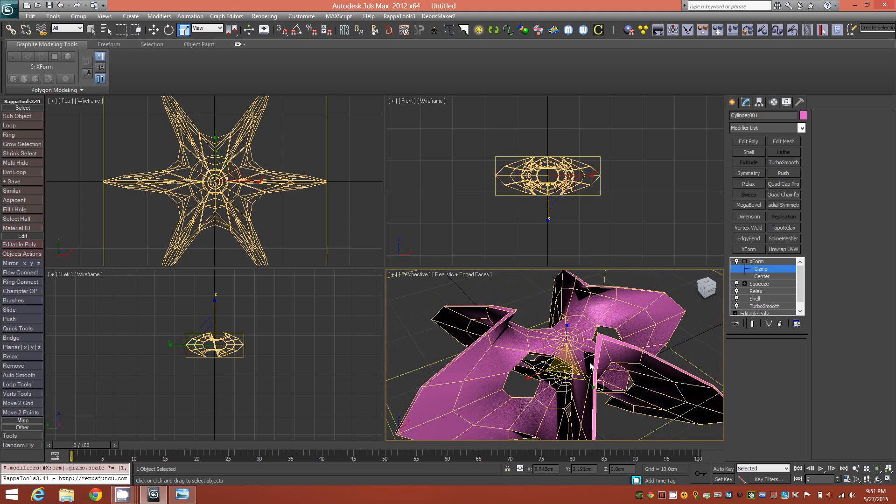
{"action": "scroll", "coordinate": [591, 366], "scroll_direction": "down", "scroll_amount": 5}
{"action": "left_click", "coordinate": [757, 263]}
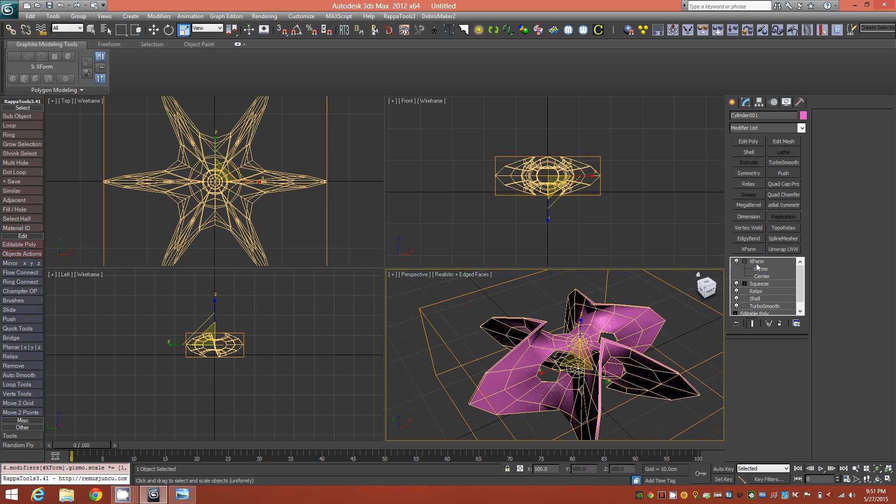
Apply an Edit Poly modifier on top of the stack and collapse the stack down to an Editable Poly.
{"action": "left_click", "coordinate": [63, 88]}
{"action": "left_click", "coordinate": [41, 123]}
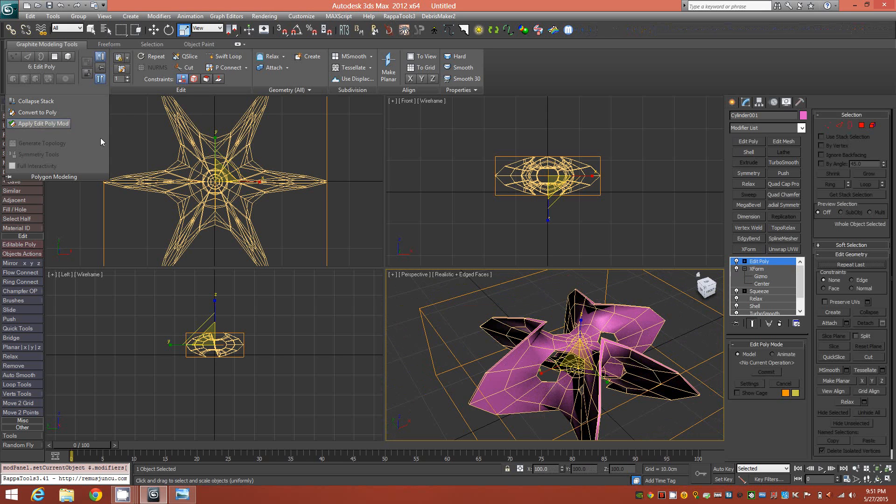
{"action": "middle_click_drag", "start_coordinate": [650, 280], "coordinate": [612, 333], "text": "alt"}
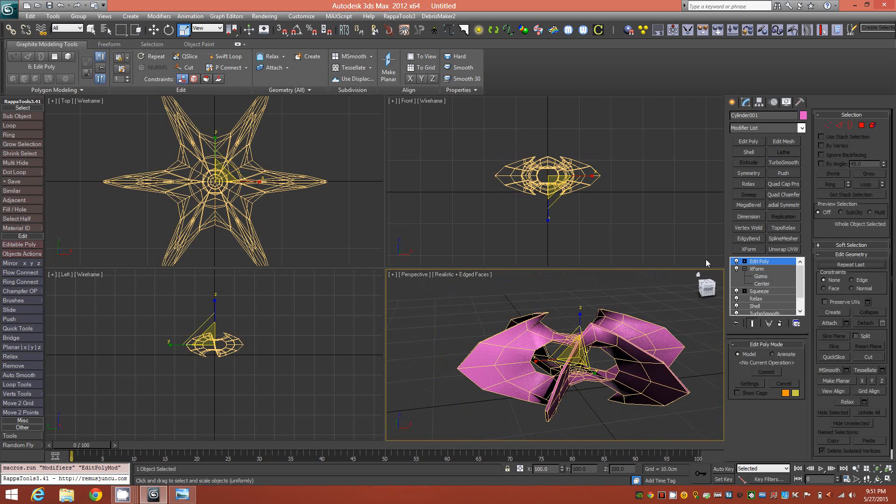
{"action": "right_click", "coordinate": [764, 262]}
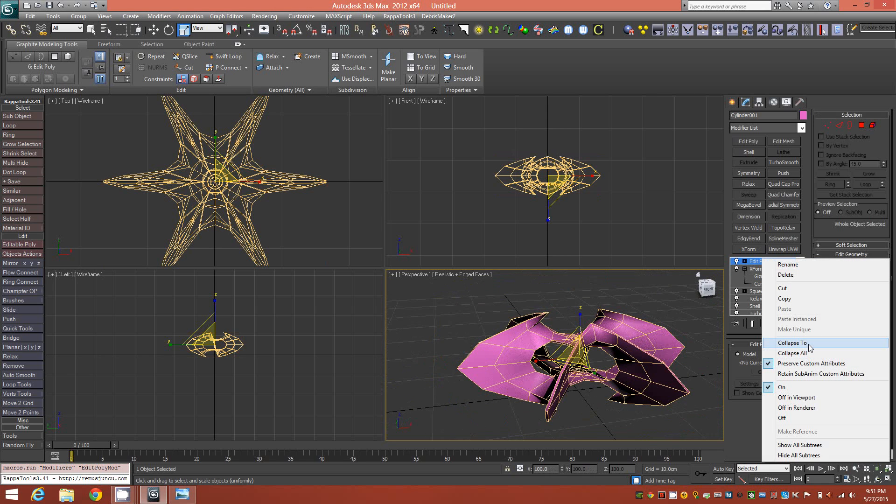
{"action": "left_click", "coordinate": [809, 348]}
Select the full ring of short edges running across the thickness of the star's rim.
{"action": "middle_click_drag", "start_coordinate": [613, 360], "coordinate": [660, 345], "text": "alt"}
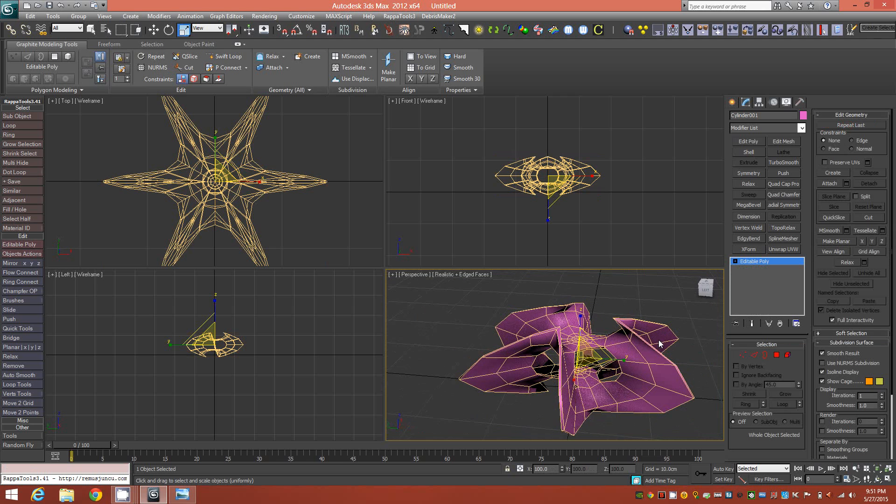
{"action": "left_click", "coordinate": [755, 356]}
{"action": "scroll", "coordinate": [556, 333], "scroll_direction": "up", "scroll_amount": 8}
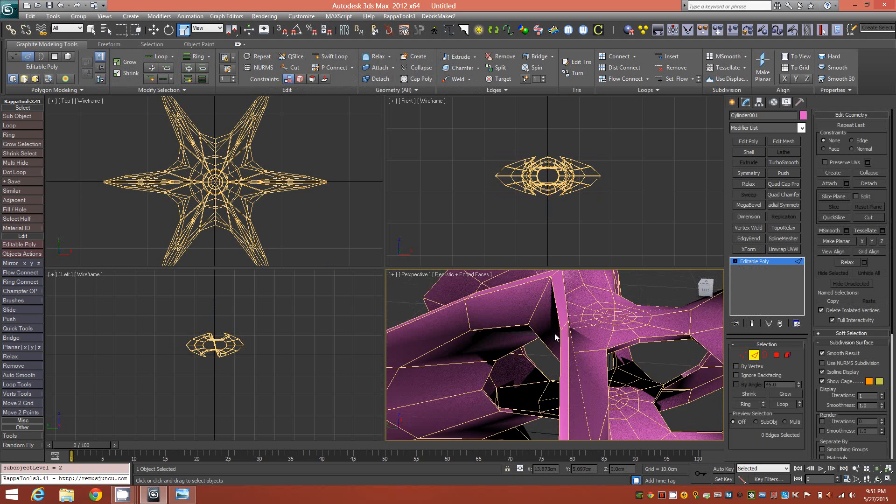
{"action": "middle_click_drag", "start_coordinate": [558, 335], "coordinate": [575, 330], "text": "alt"}
{"action": "left_click", "coordinate": [565, 326]}
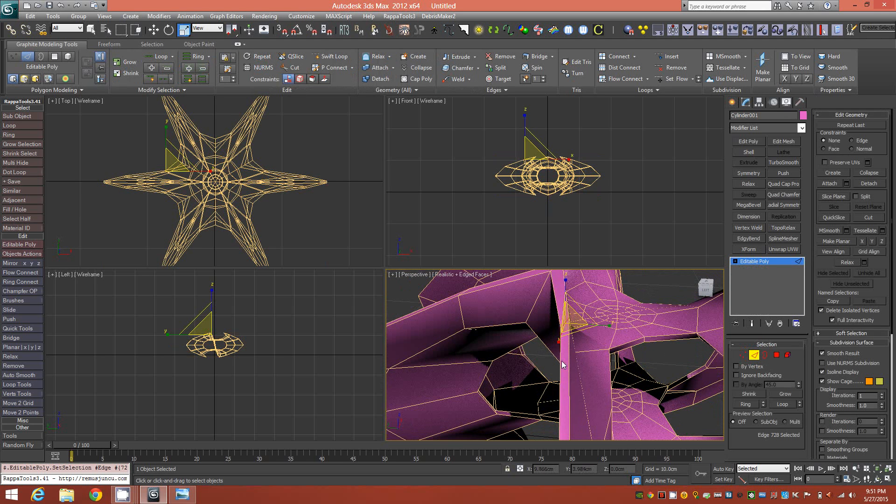
{"action": "key", "text": "alt+r"}
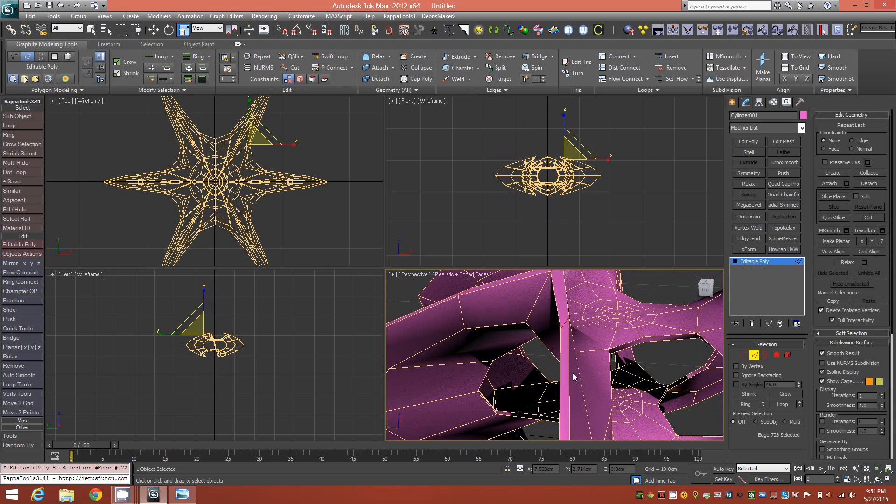
Connect the selected rim edges with 2 segments and a pinch of 32.
{"action": "left_click", "coordinate": [619, 56], "text": "shift"}
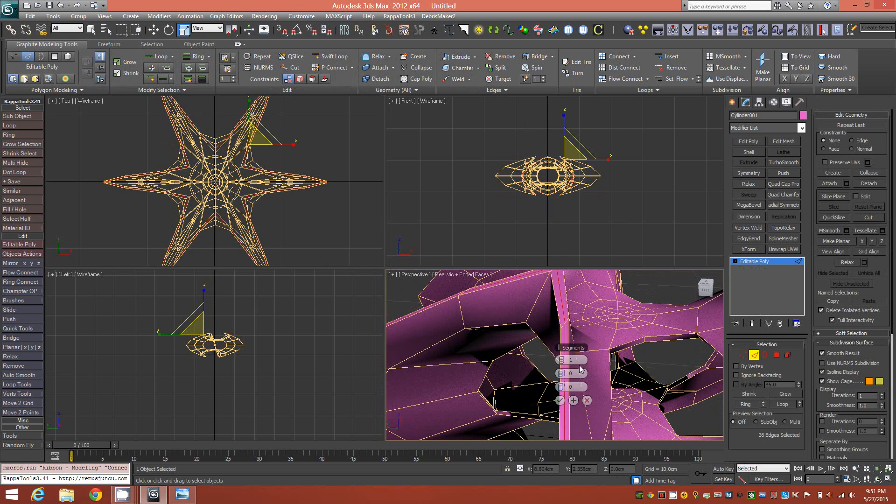
{"action": "left_click", "coordinate": [561, 362]}
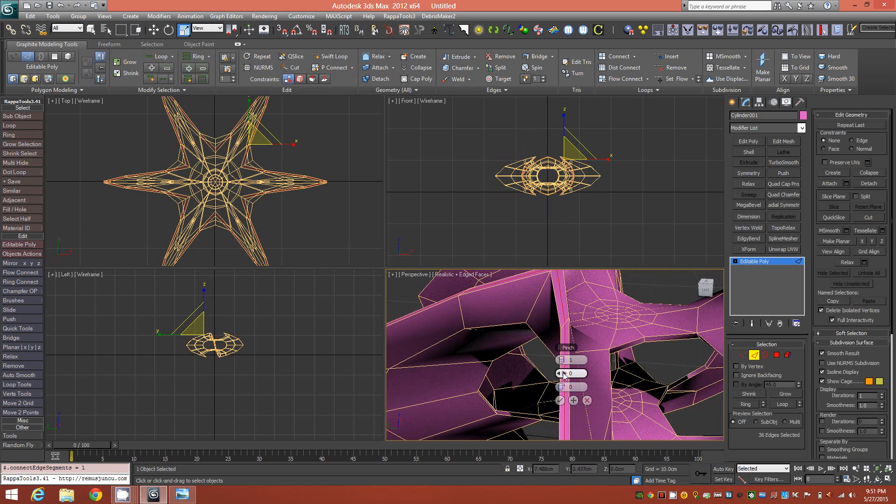
{"action": "left_click", "coordinate": [565, 374]}
{"action": "left_click", "coordinate": [565, 360]}
{"action": "left_click_drag", "start_coordinate": [566, 372], "coordinate": [586, 371]}
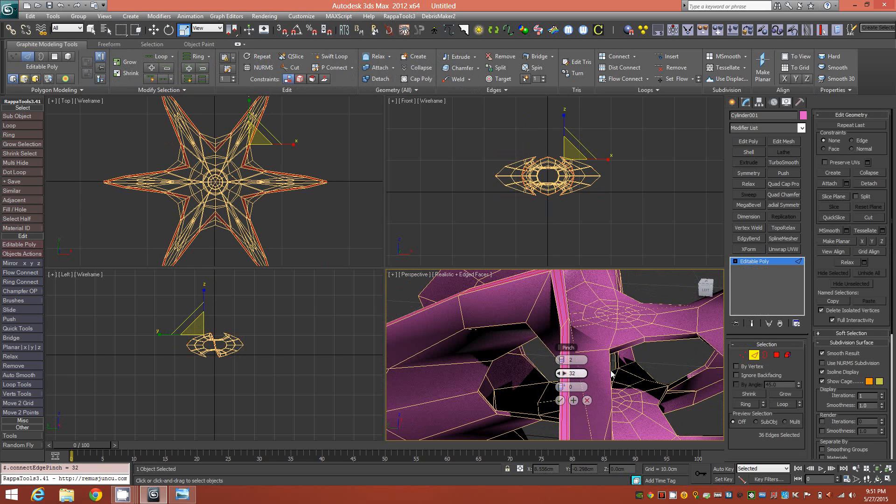
{"action": "left_click", "coordinate": [560, 401]}
Leave edge editing and add a TurboSmooth modifier with 2 iterations to the whole star.
{"action": "left_click", "coordinate": [750, 356]}
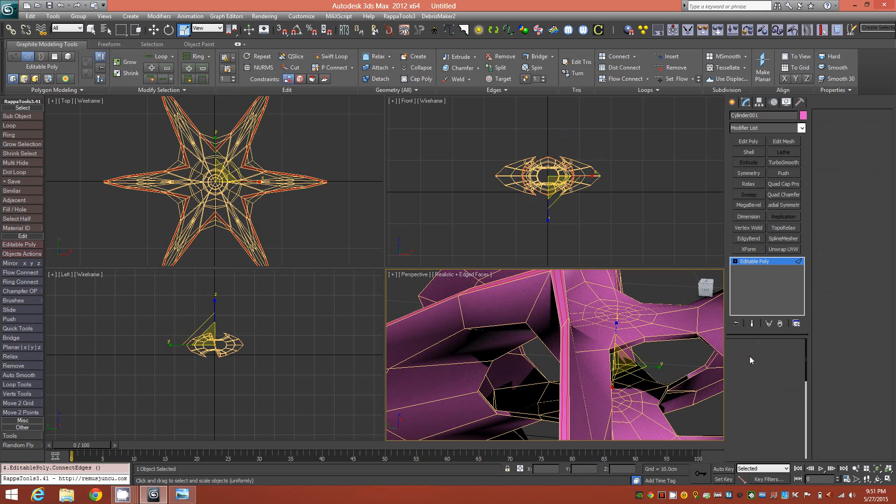
{"action": "left_click", "coordinate": [784, 162]}
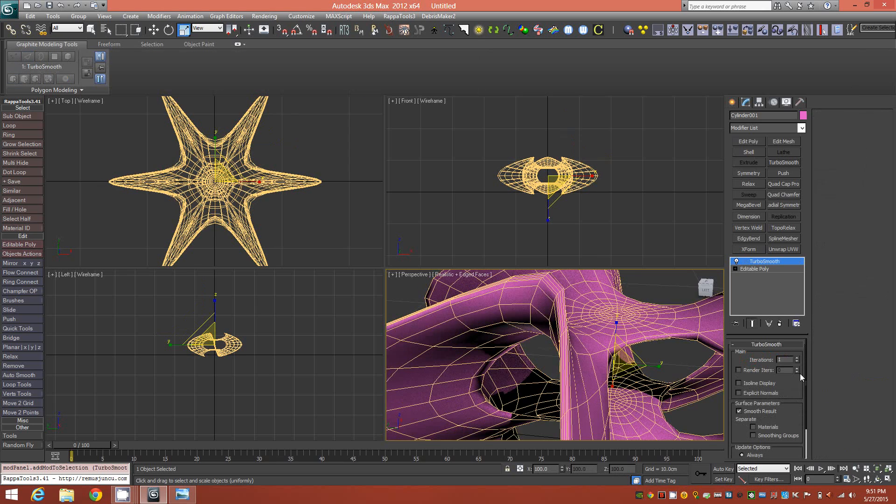
{"action": "scroll", "coordinate": [583, 337], "scroll_direction": "down", "scroll_amount": 10}
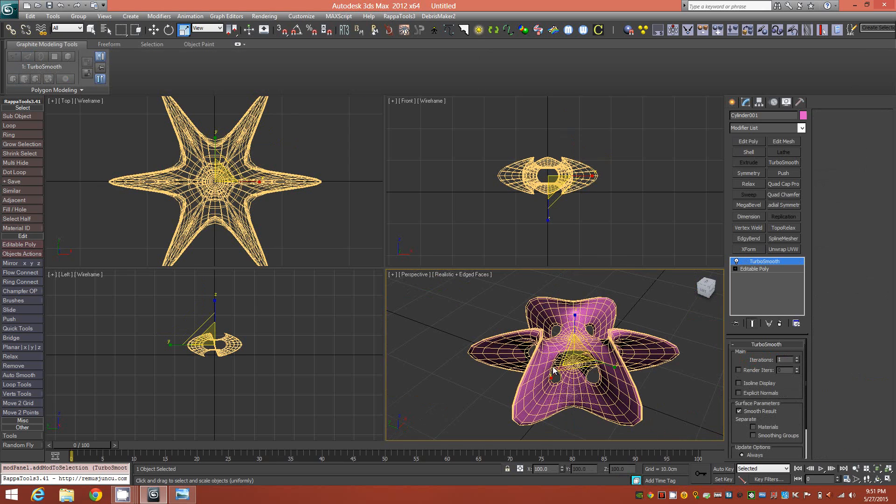
{"action": "left_click", "coordinate": [797, 358]}
Turn off the edged-faces display in the Perspective view and examine the smoothed star from several angles.
{"action": "middle_click_drag", "start_coordinate": [574, 364], "coordinate": [659, 394], "text": "alt"}
{"action": "key", "text": "F4"}
{"action": "scroll", "coordinate": [574, 357], "scroll_direction": "up", "scroll_amount": 3}
{"action": "middle_click_drag", "start_coordinate": [589, 388], "coordinate": [612, 365], "text": "alt"}
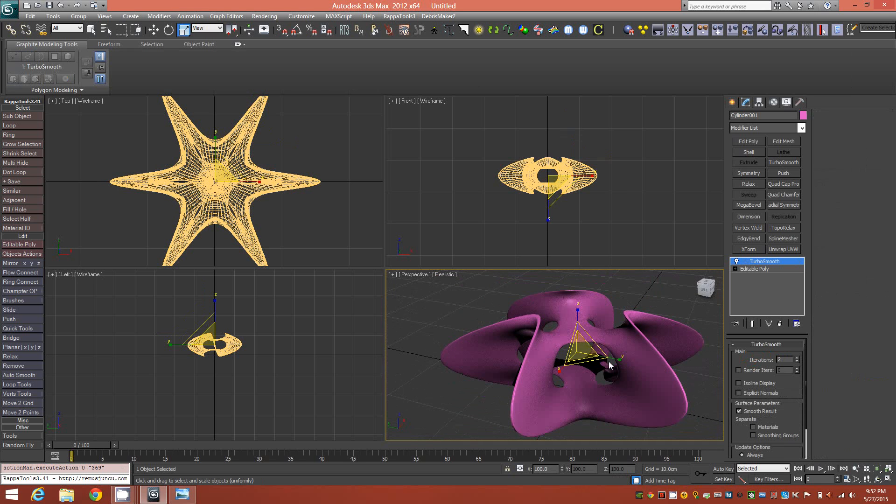
{"action": "middle_click_drag", "start_coordinate": [628, 368], "coordinate": [536, 373], "text": "alt"}
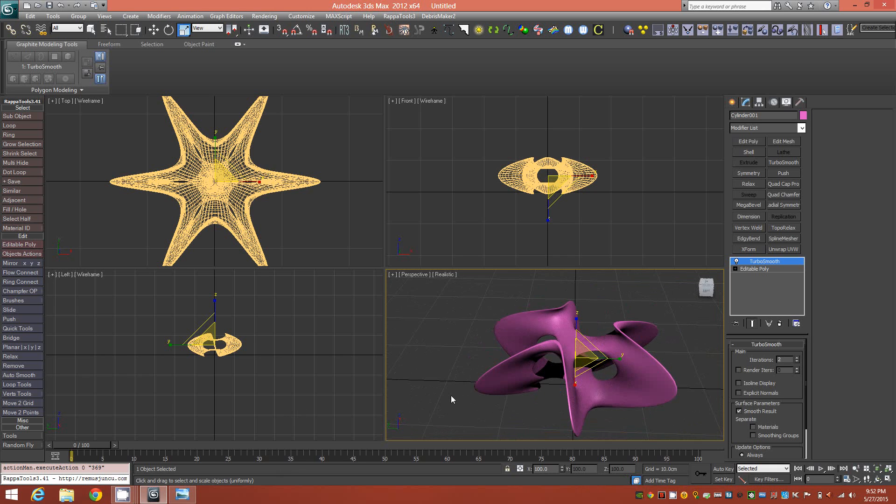
{"action": "mouse_move", "coordinate": [705, 294]}
{"action": "left_mouse_down"}
{"action": "mouse_move", "coordinate": [702, 305]}
{"action": "mouse_move", "coordinate": [671, 300]}
{"action": "mouse_move", "coordinate": [711, 286]}
{"action": "mouse_move", "coordinate": [696, 290]}
{"action": "left_mouse_up"}
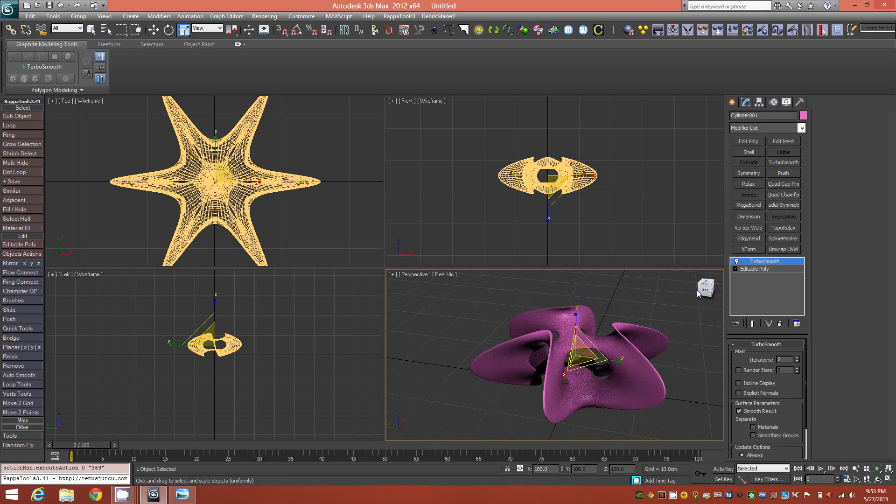